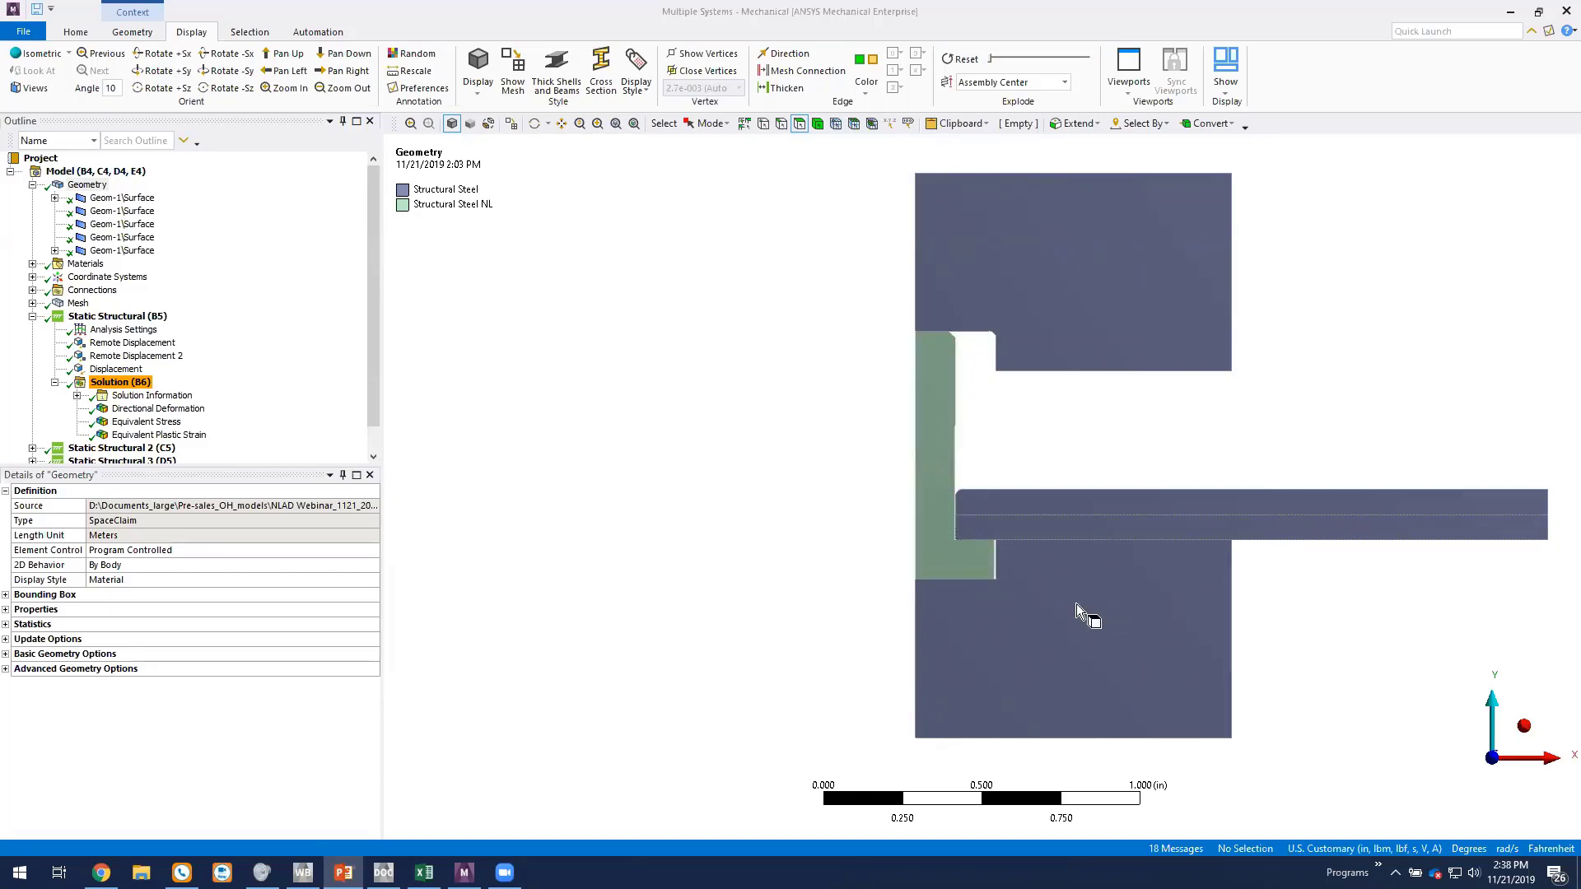
Check the material assigned to the top block, bottom block, rivet, upper plate and lower plate bodies.
{"action": "left_click", "coordinate": [145, 201]}
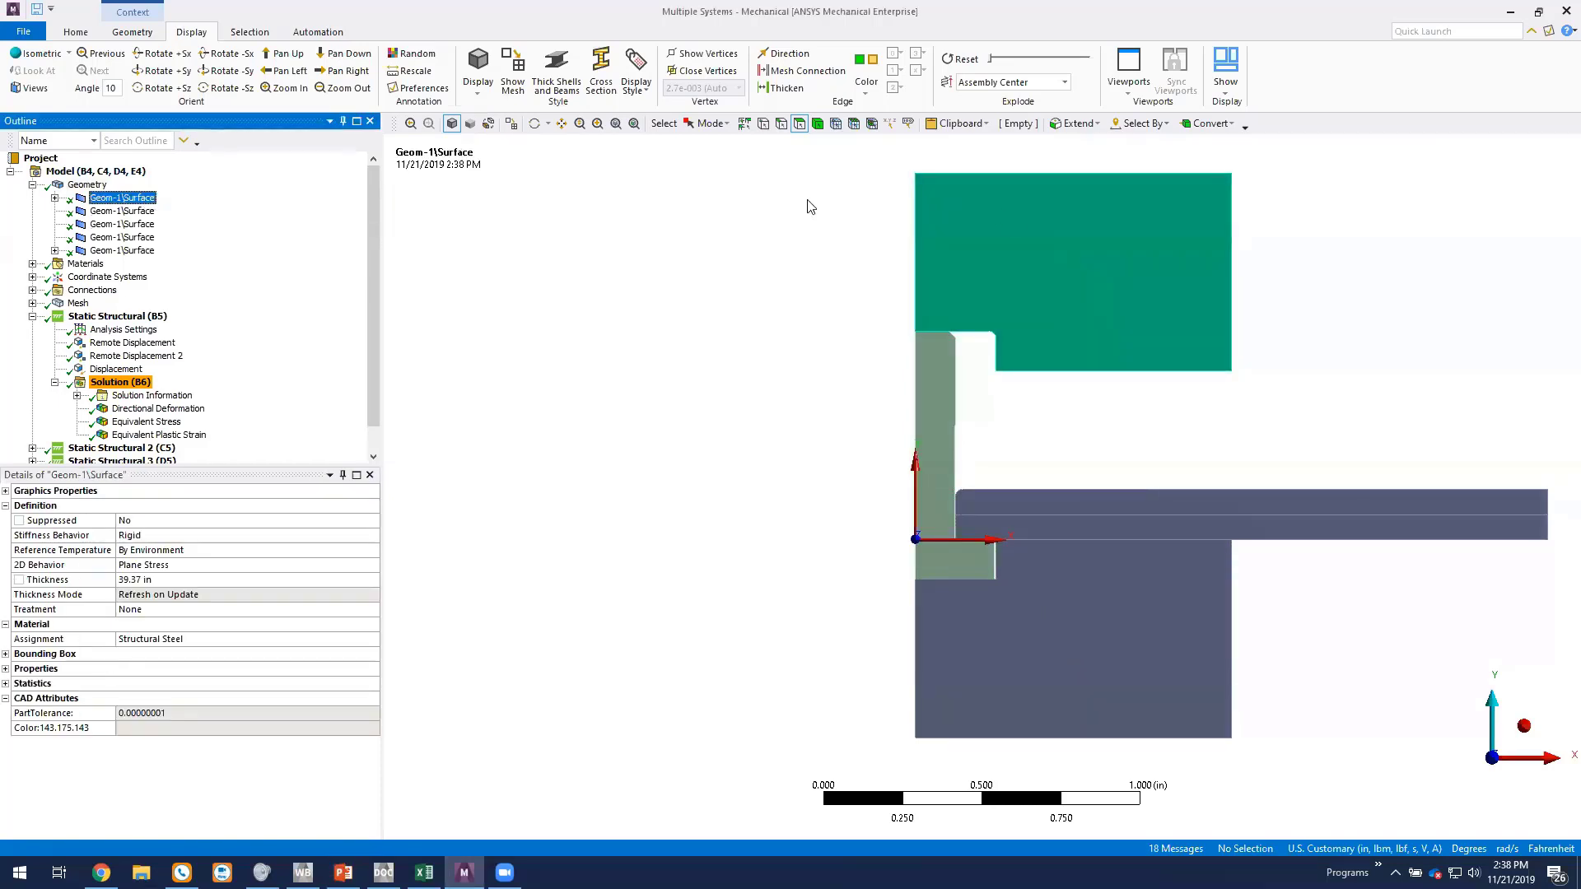
{"action": "left_click", "coordinate": [1094, 700]}
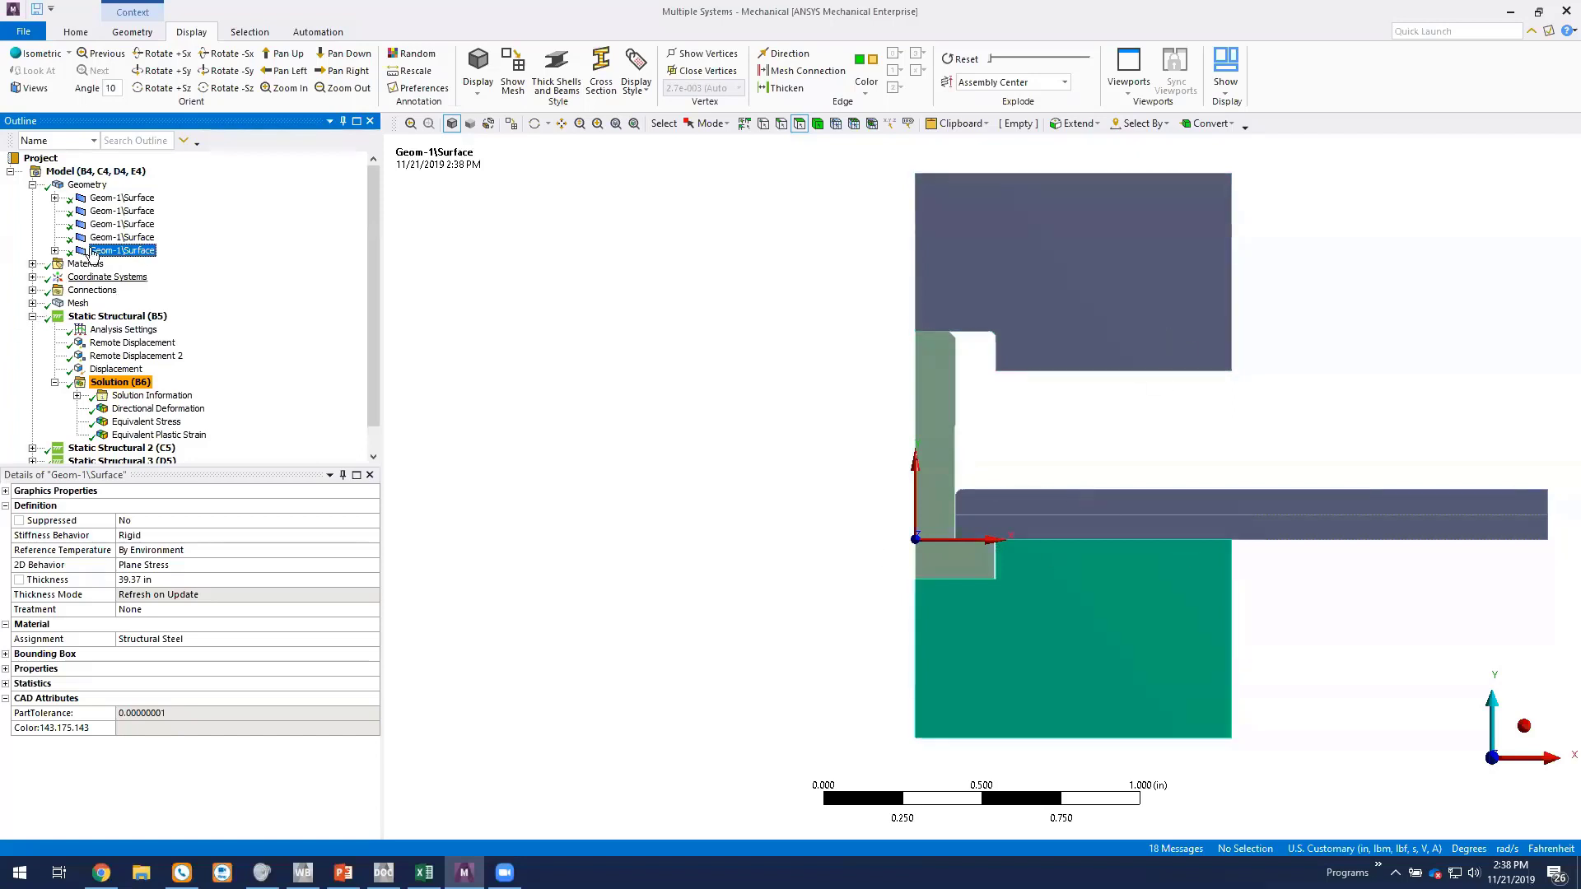
{"action": "left_click", "coordinate": [129, 212]}
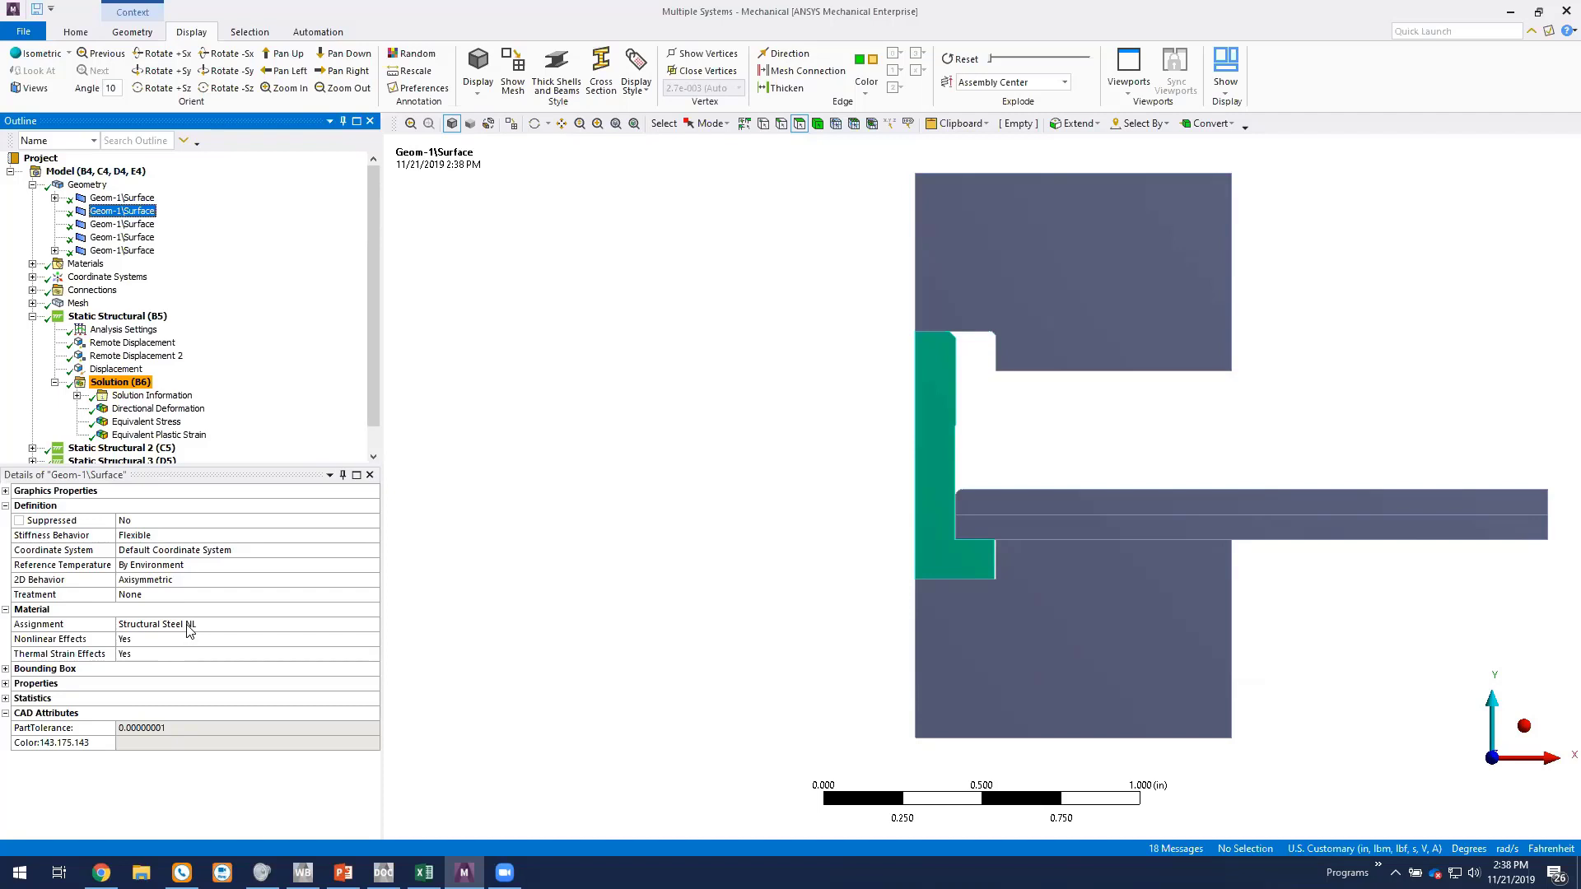
{"action": "left_click", "coordinate": [144, 225]}
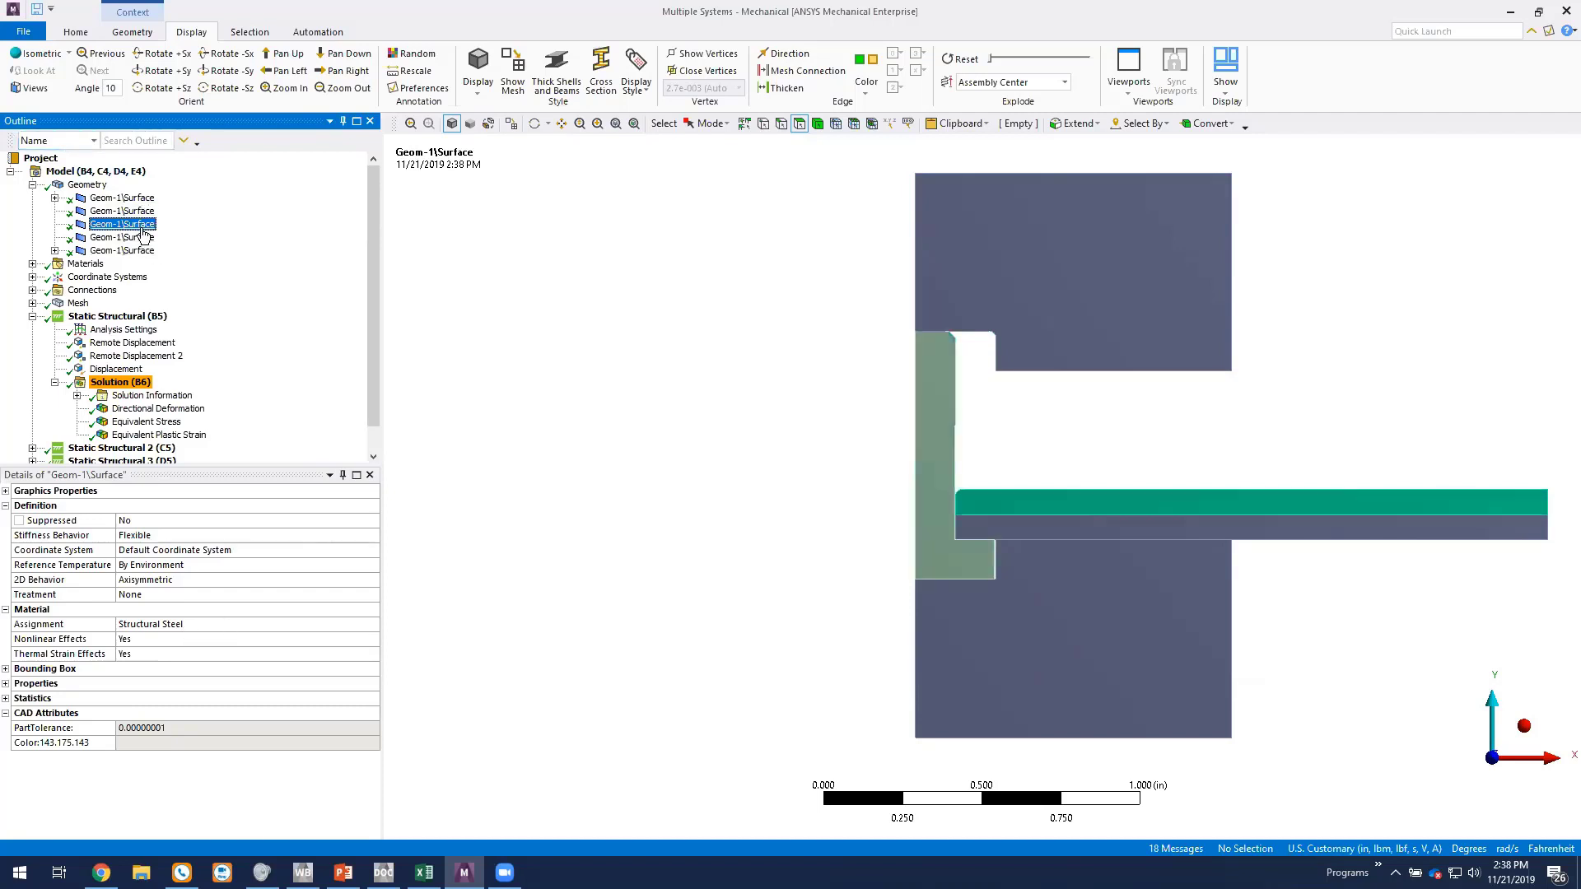
{"action": "left_click", "coordinate": [148, 238]}
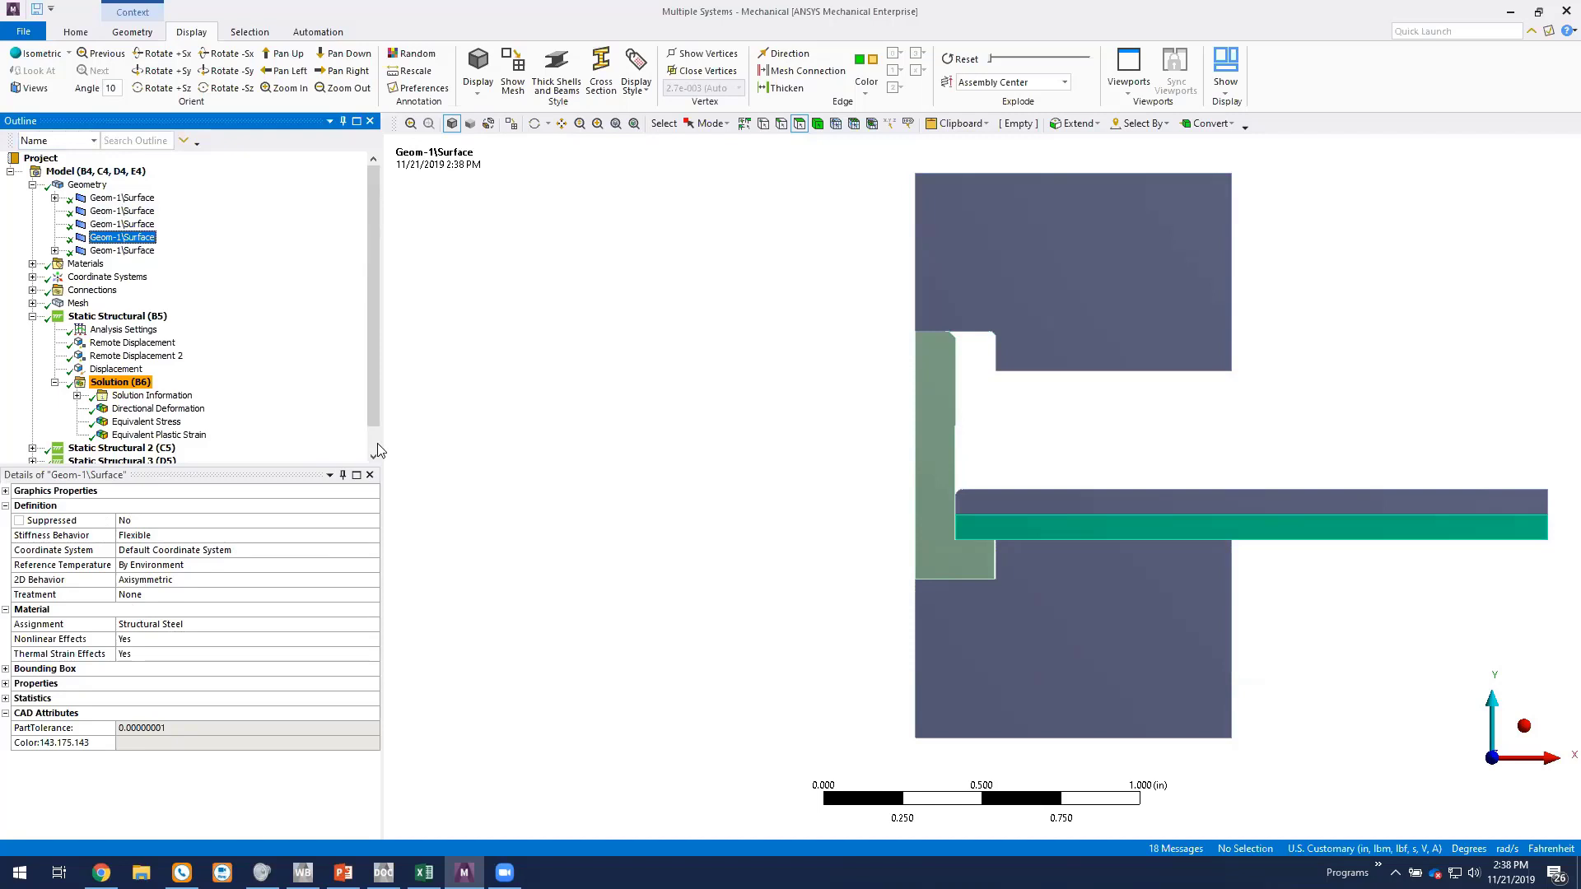
Show Structural Steel NL's data: 2.901e+07 psi modulus, 0.3 Poisson's ratio, bilinear isotropic hardening.
{"action": "left_click", "coordinate": [33, 264]}
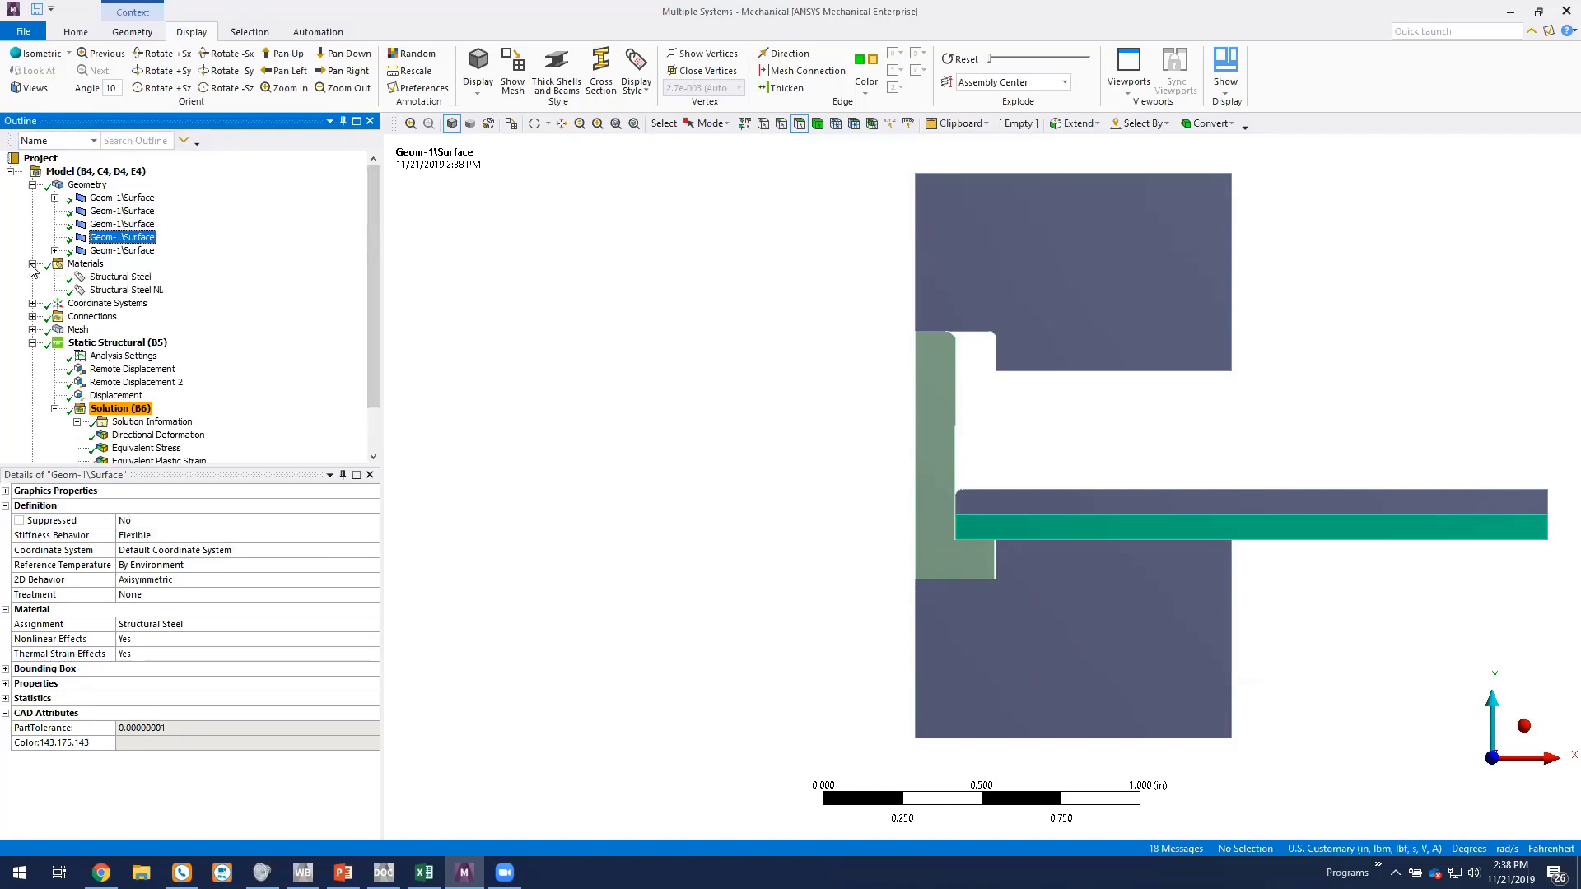
{"action": "left_click", "coordinate": [123, 278]}
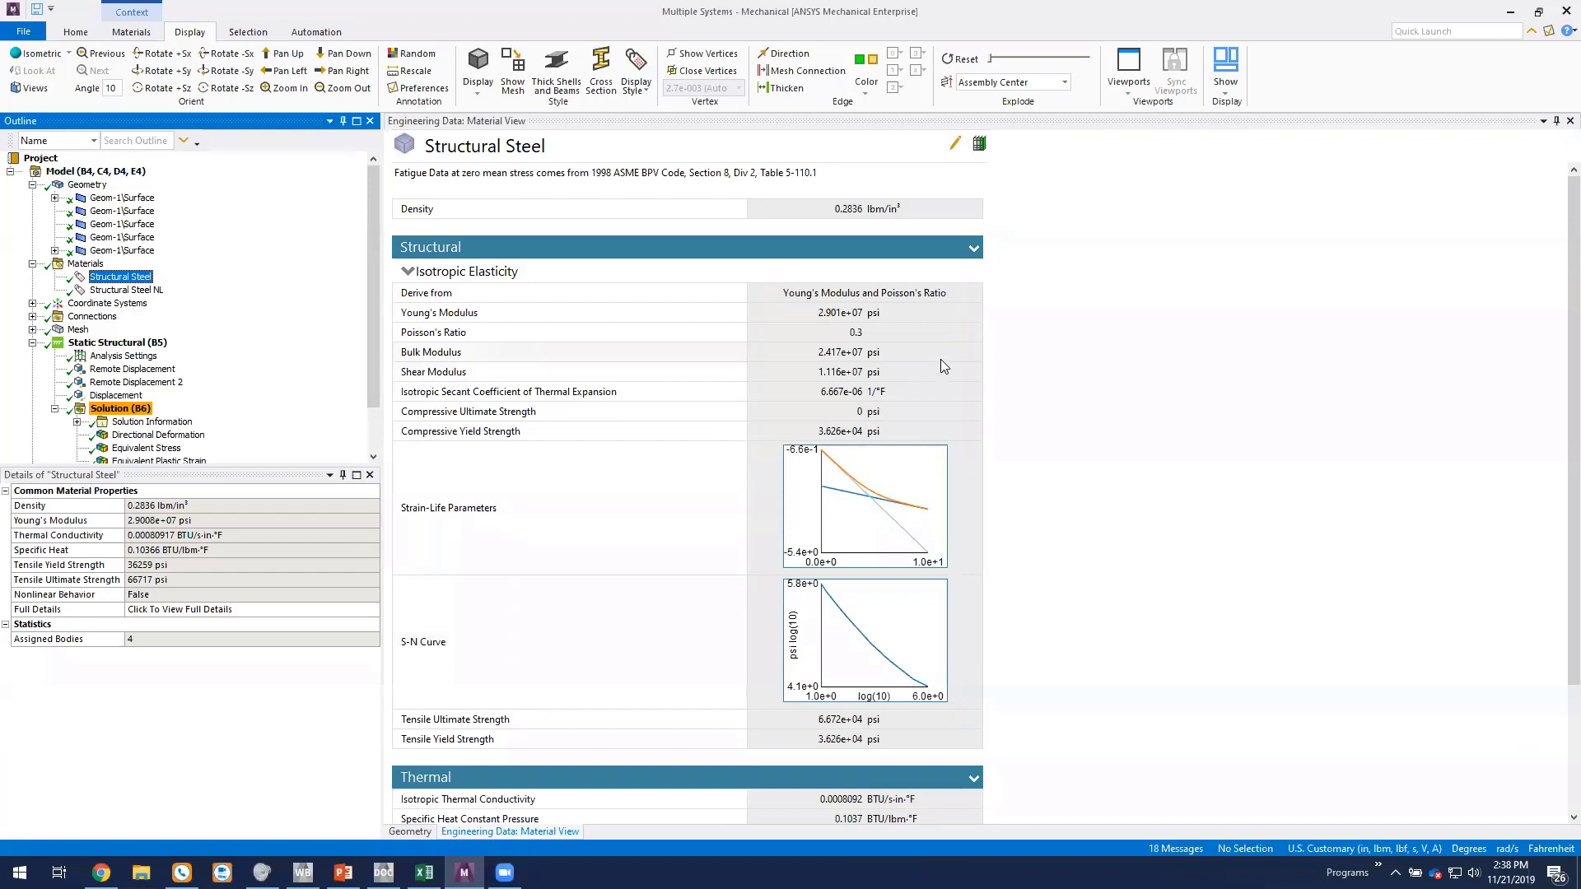
{"action": "left_click", "coordinate": [126, 290]}
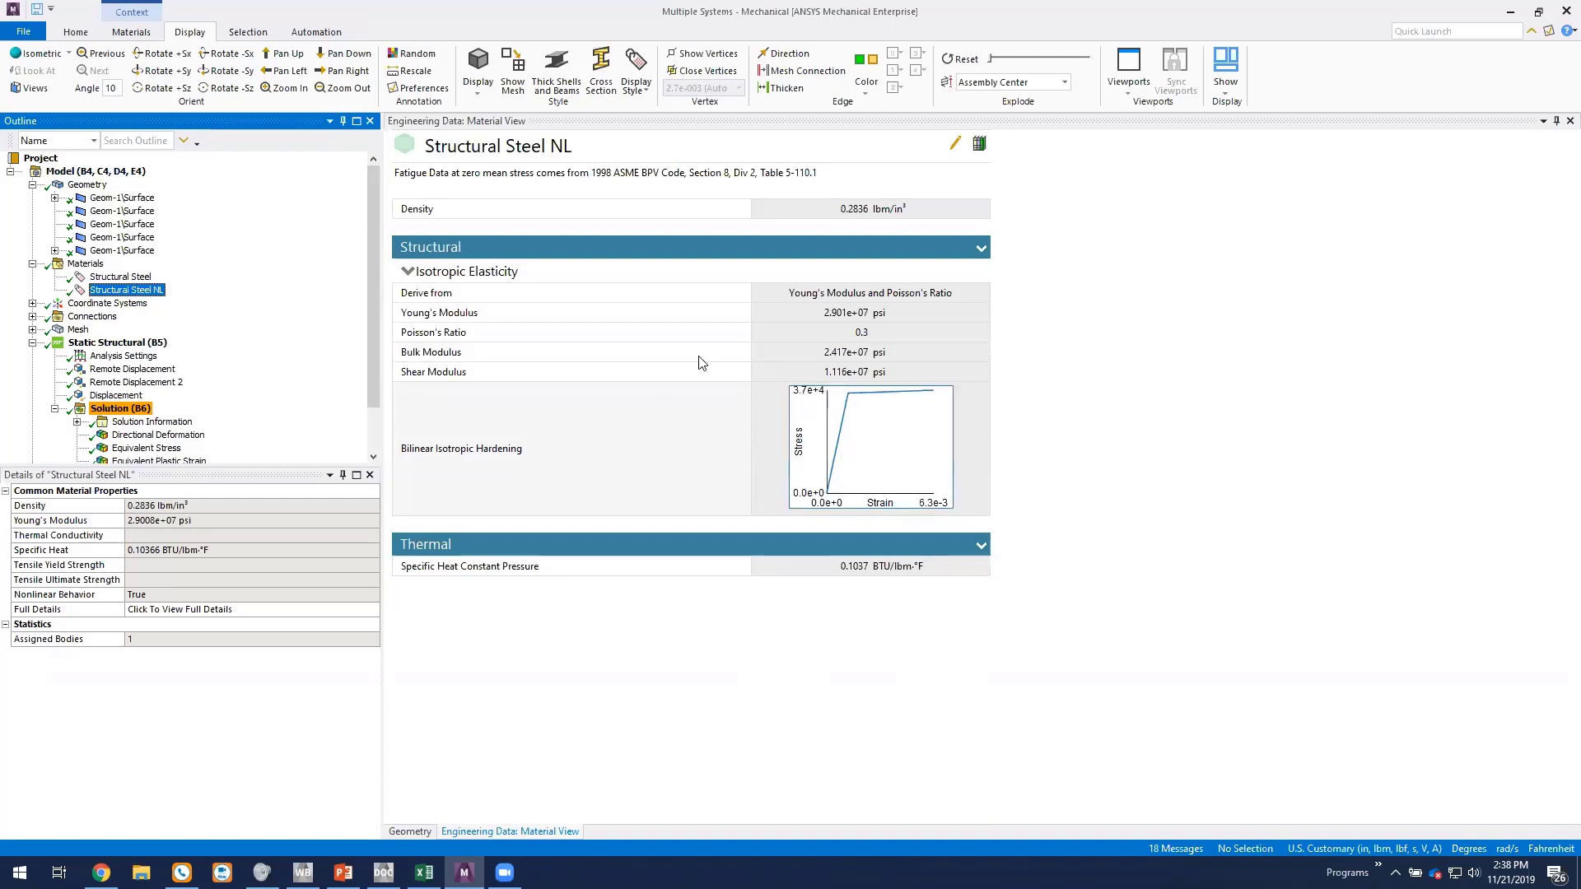
{"action": "left_click", "coordinate": [32, 317]}
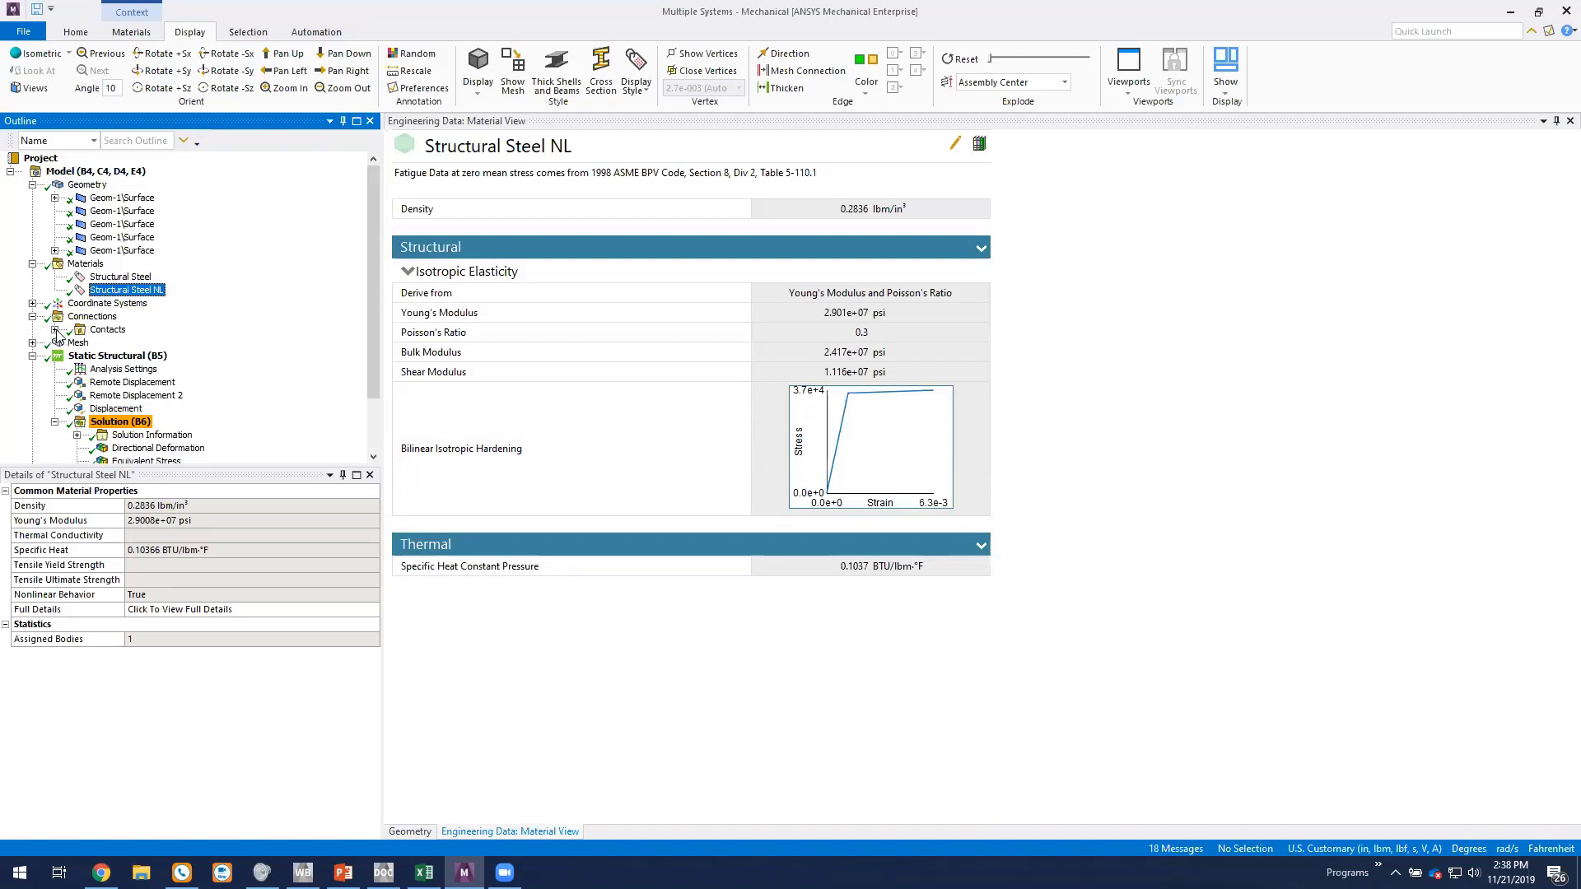
Inspect each of the eight frictional contact pairs in turn.
{"action": "left_click", "coordinate": [56, 330]}
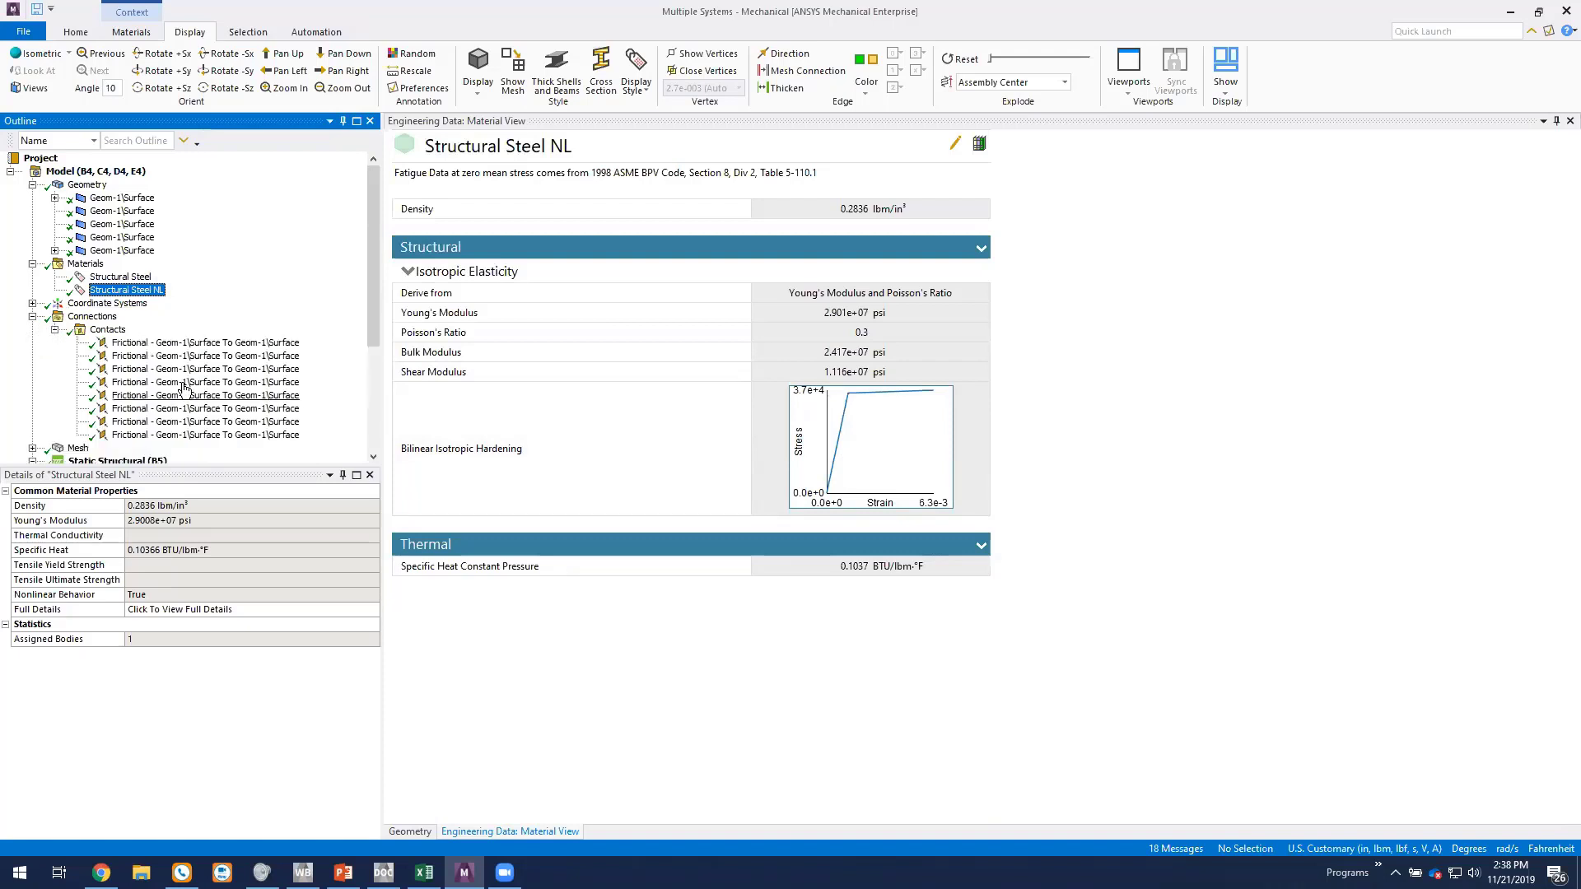
{"action": "left_click", "coordinate": [108, 330]}
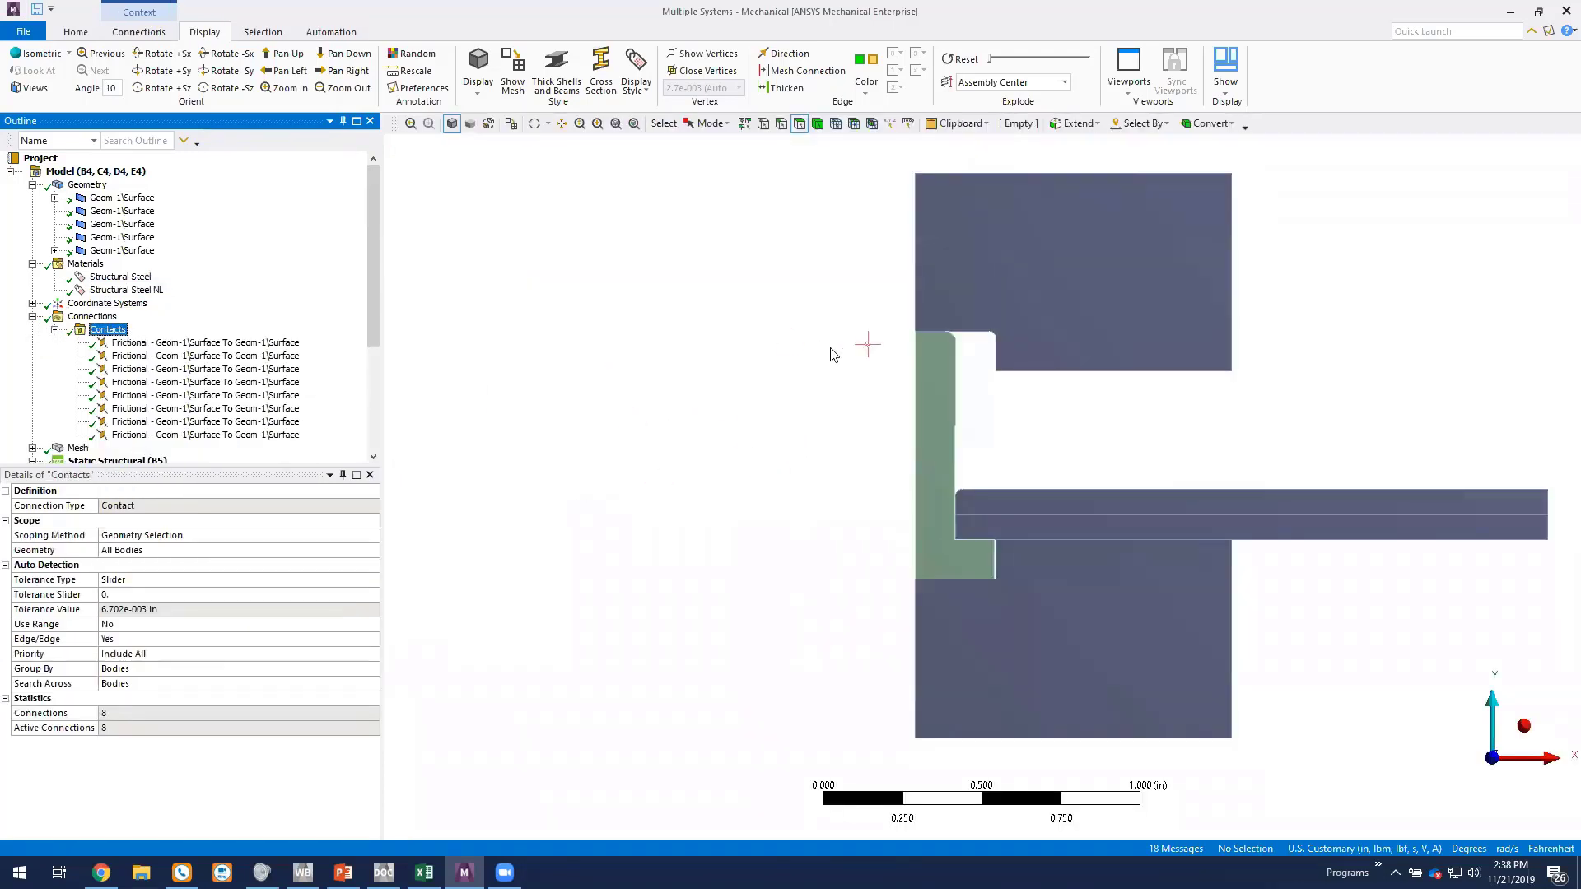
{"action": "left_click", "coordinate": [197, 343]}
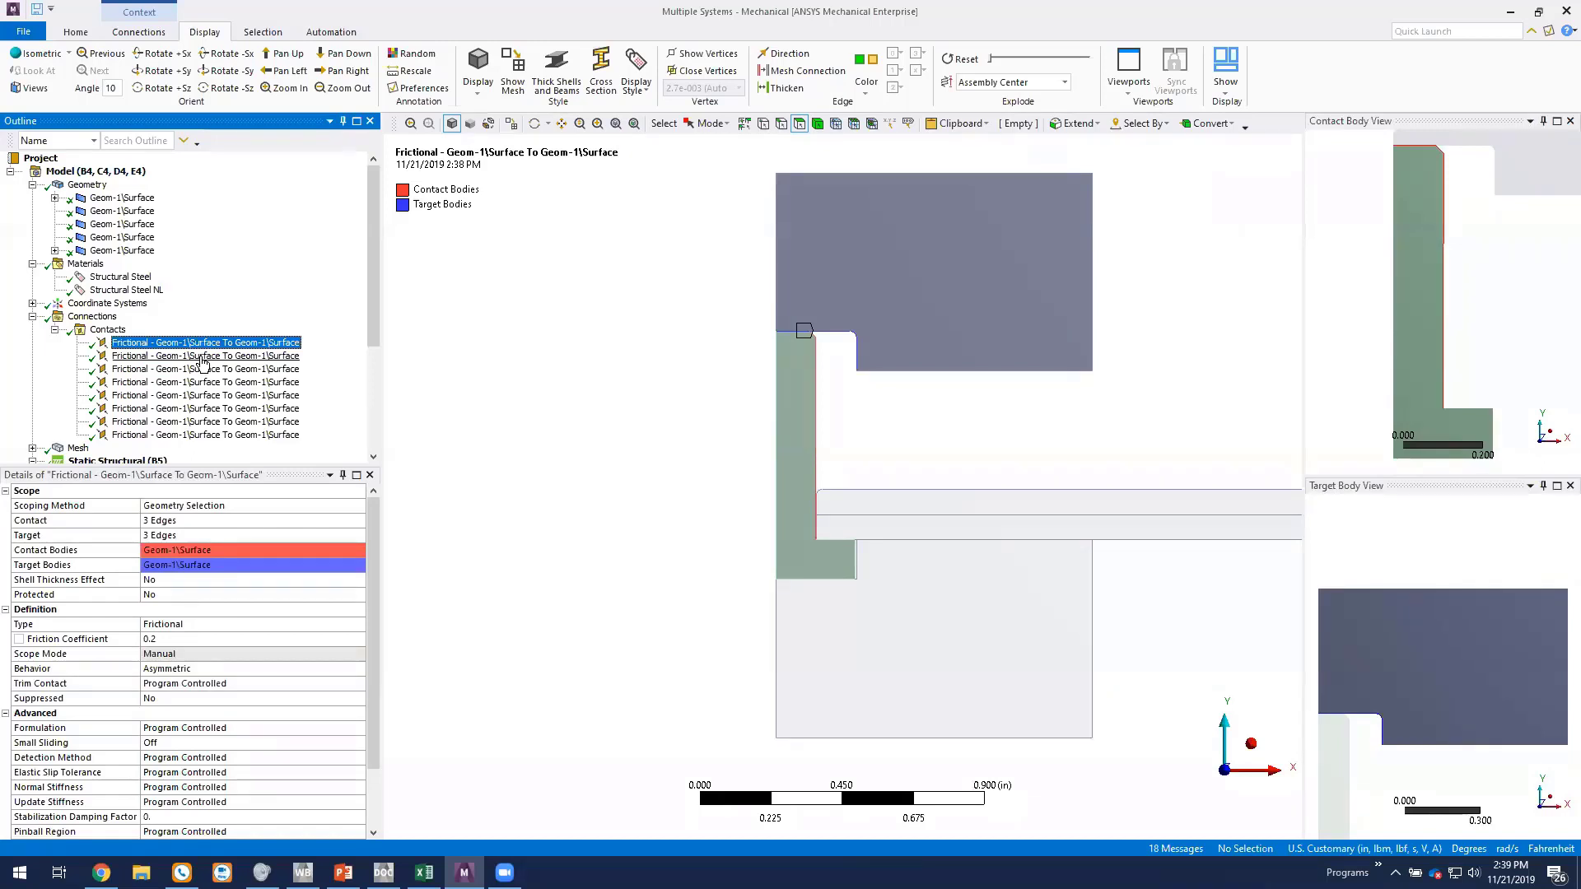
{"action": "left_click", "coordinate": [204, 355]}
{"action": "left_click", "coordinate": [210, 369]}
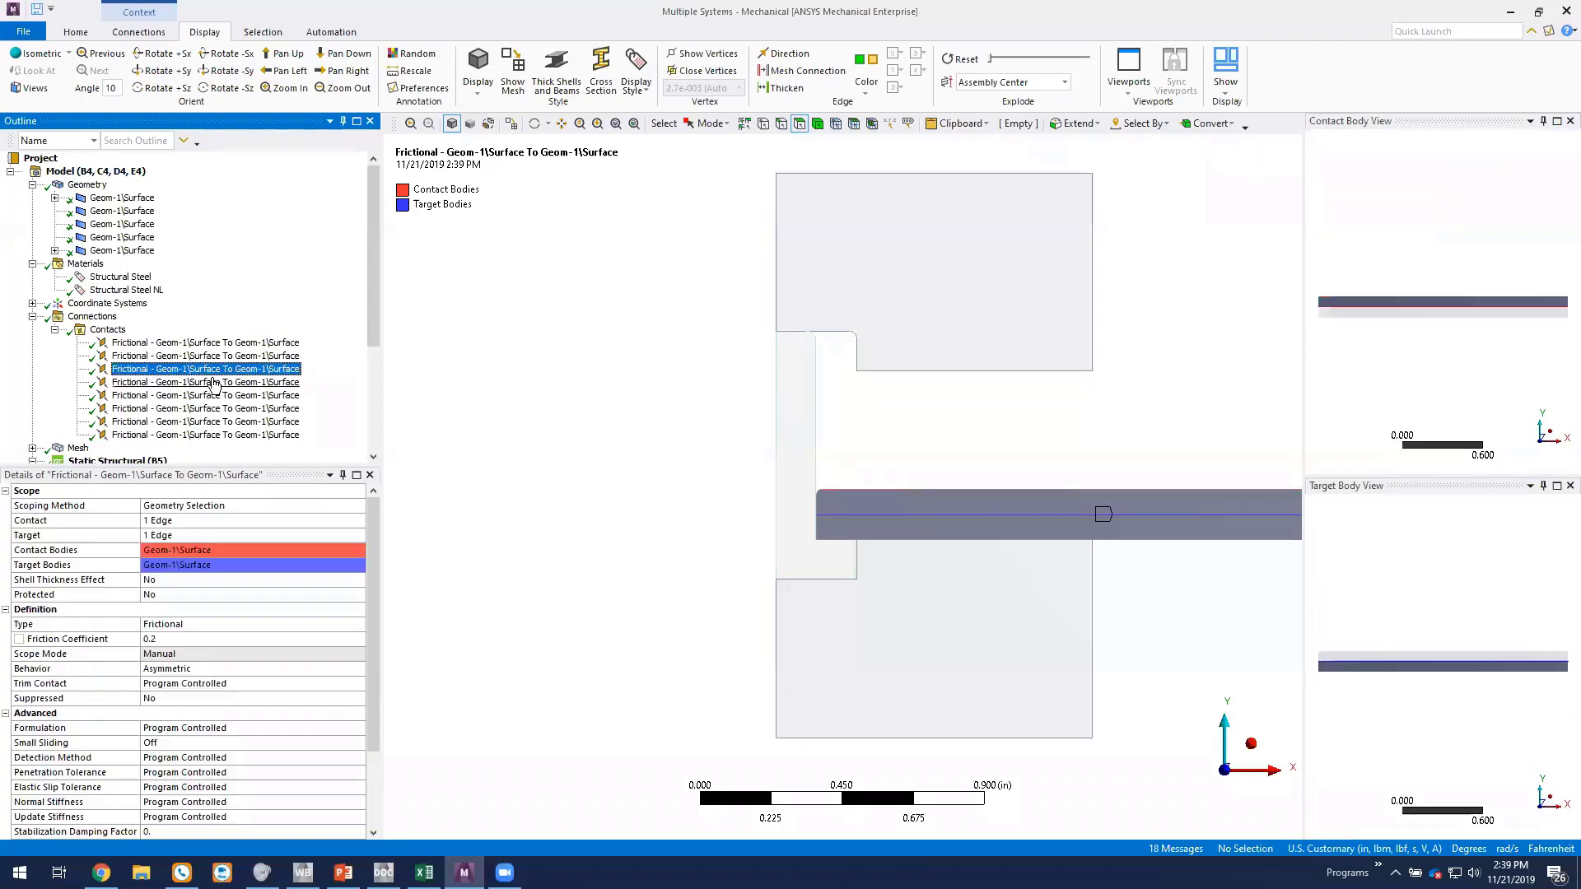
{"action": "left_click", "coordinate": [216, 382]}
{"action": "left_click", "coordinate": [220, 396]}
{"action": "left_click", "coordinate": [206, 409]}
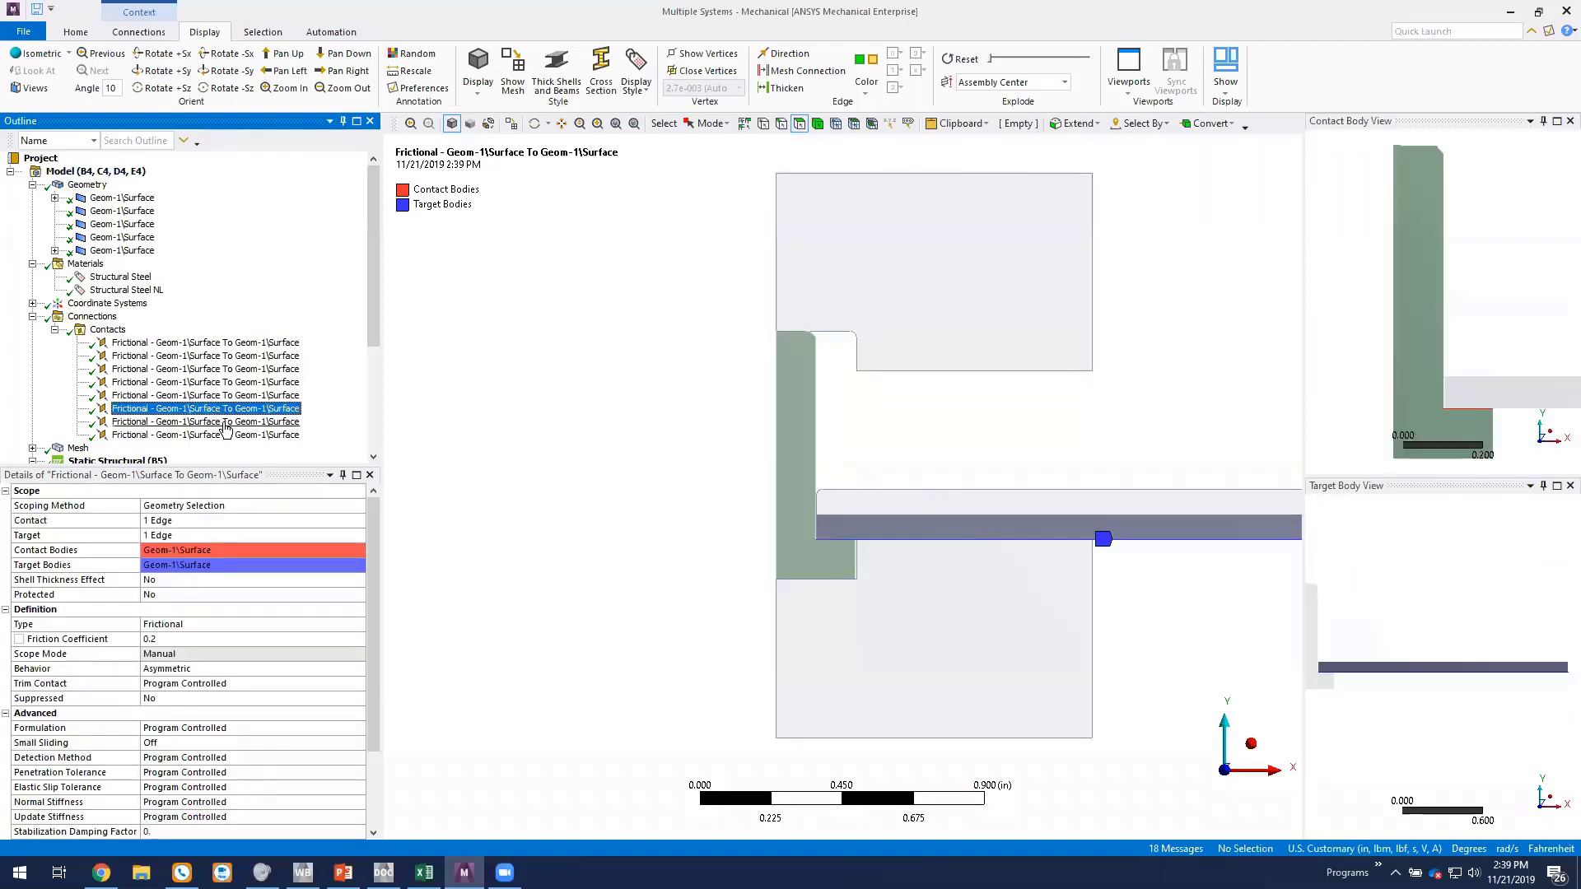
{"action": "left_click", "coordinate": [169, 423]}
{"action": "left_click", "coordinate": [135, 434]}
Review the mesh, then show the Static Structural analysis with its displacement loads.
{"action": "scroll", "coordinate": [68, 416], "scroll_direction": "down", "scroll_amount": 2}
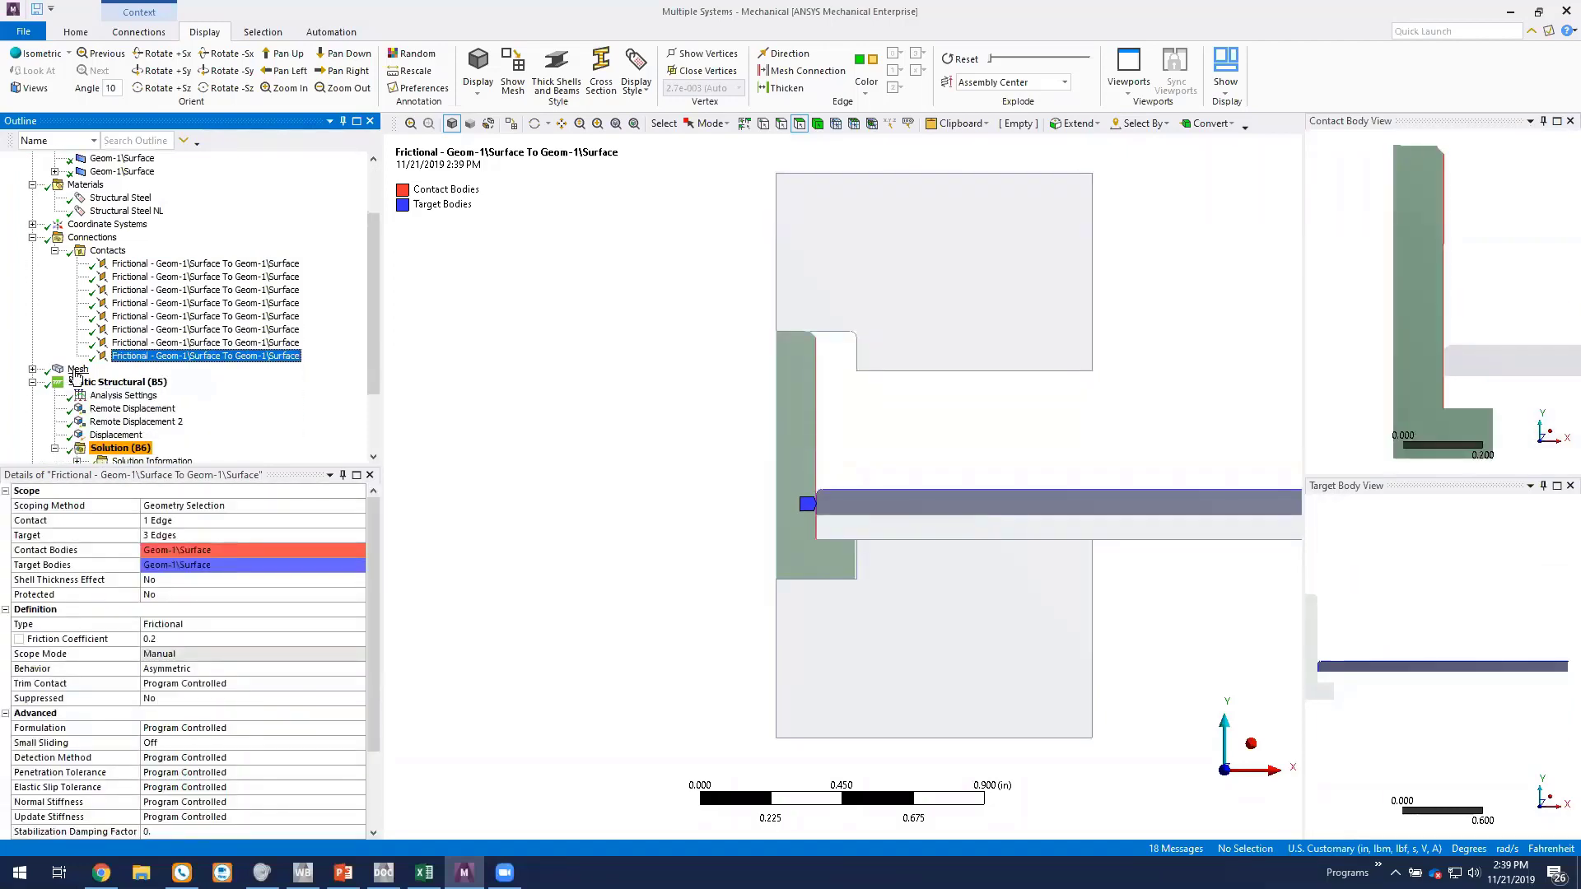
{"action": "left_click", "coordinate": [77, 370]}
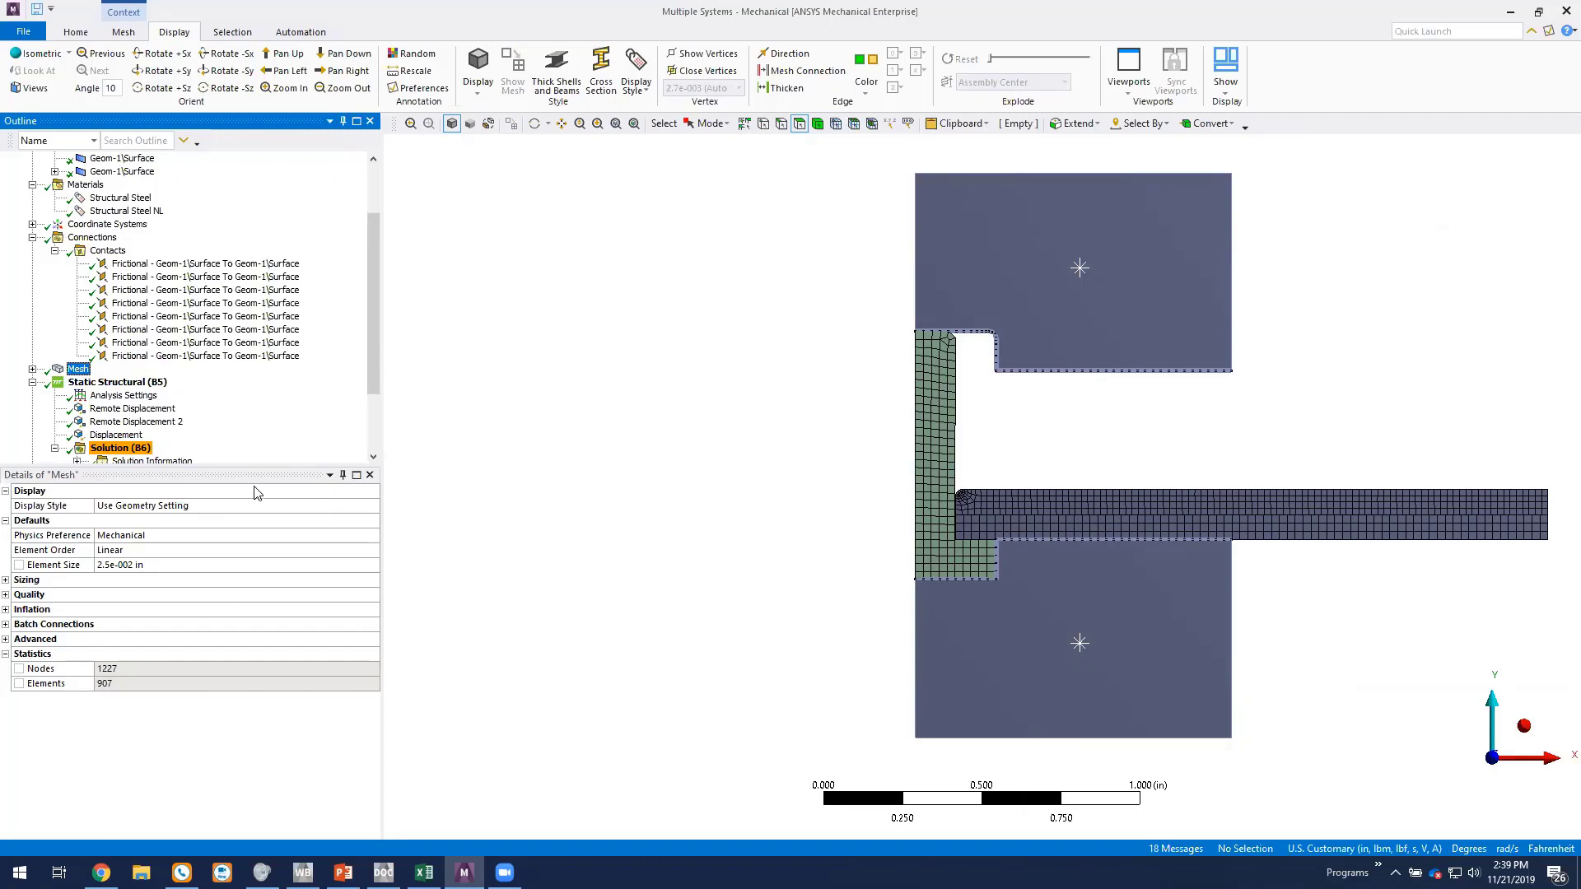
{"action": "left_click", "coordinate": [117, 382]}
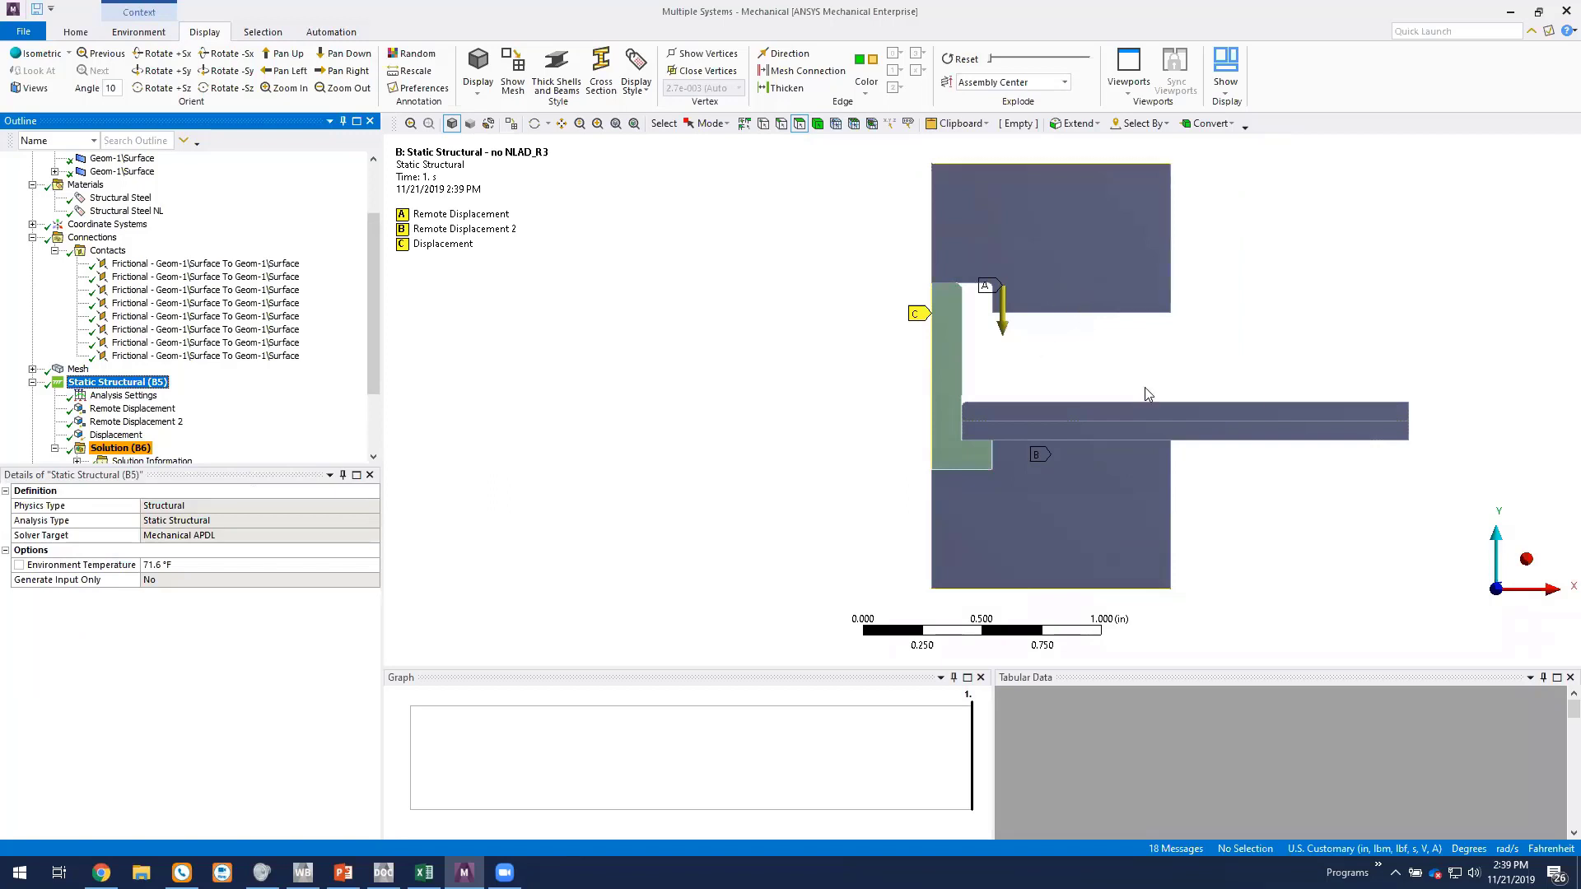
Inspect Remote Displacement, Remote Displacement 2 and Displacement, then view Force Convergence over 478 iterations.
{"action": "left_click", "coordinate": [161, 409]}
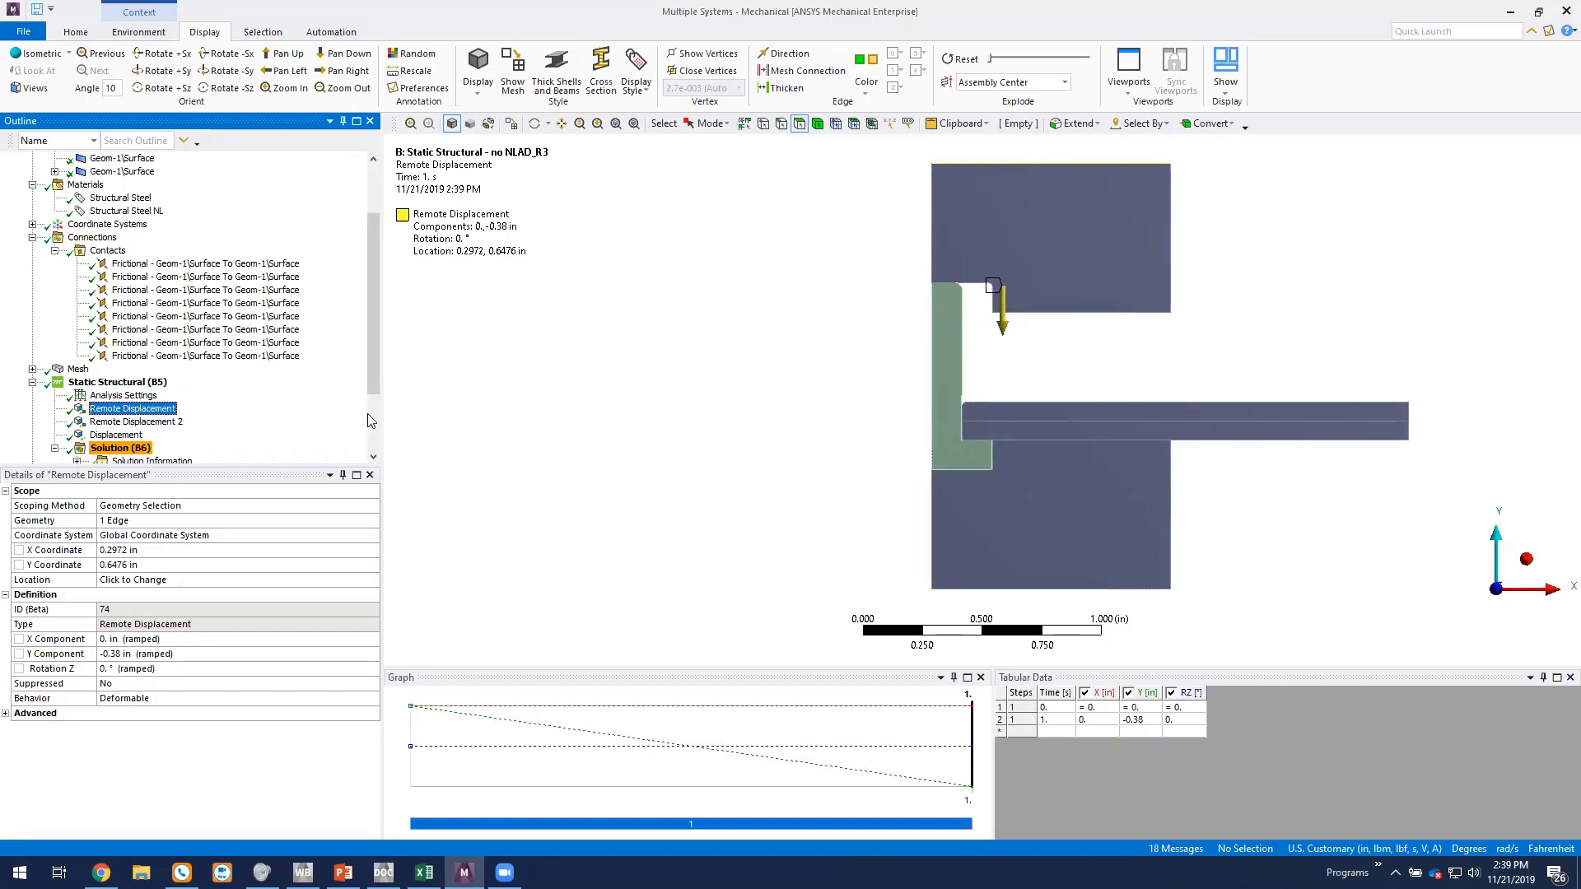
{"action": "left_click", "coordinate": [156, 422]}
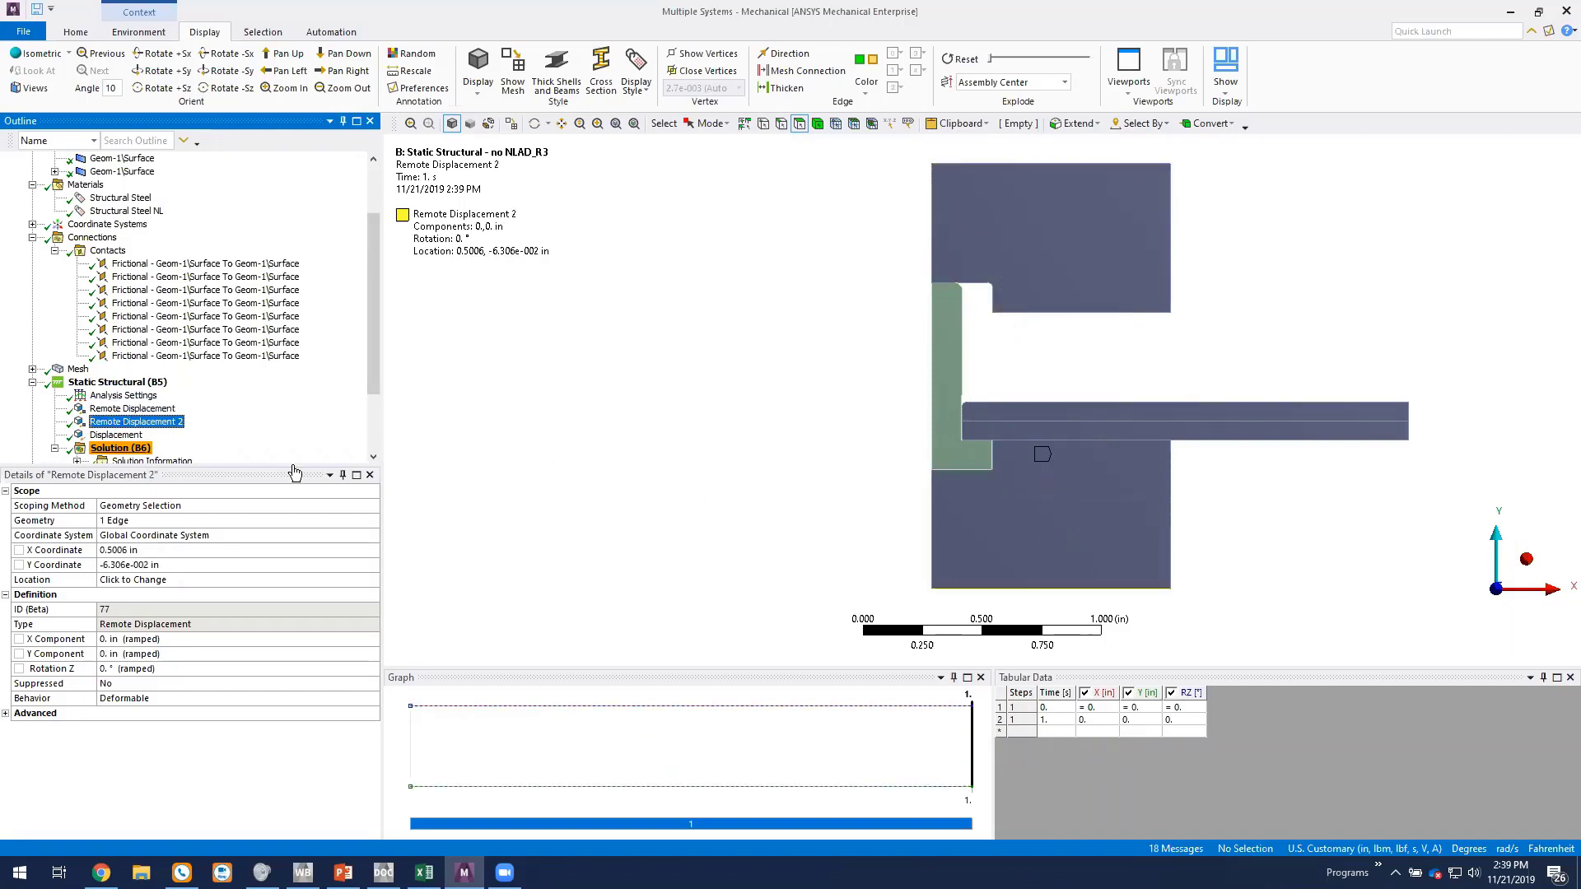
{"action": "key", "text": "Down"}
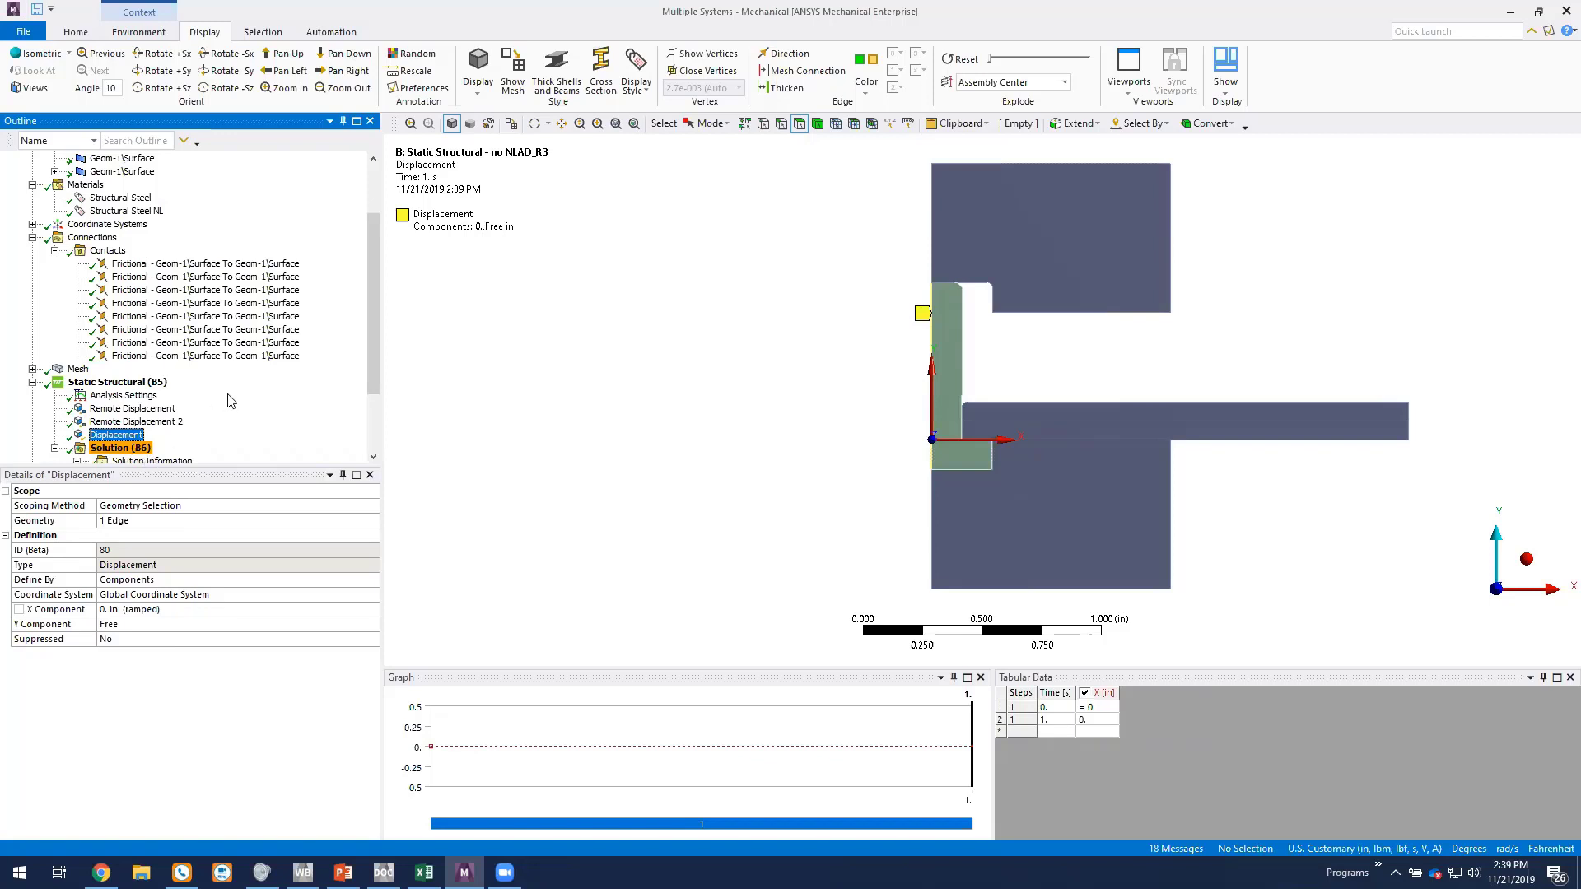
{"action": "scroll", "coordinate": [232, 406], "scroll_direction": "down", "scroll_amount": 2}
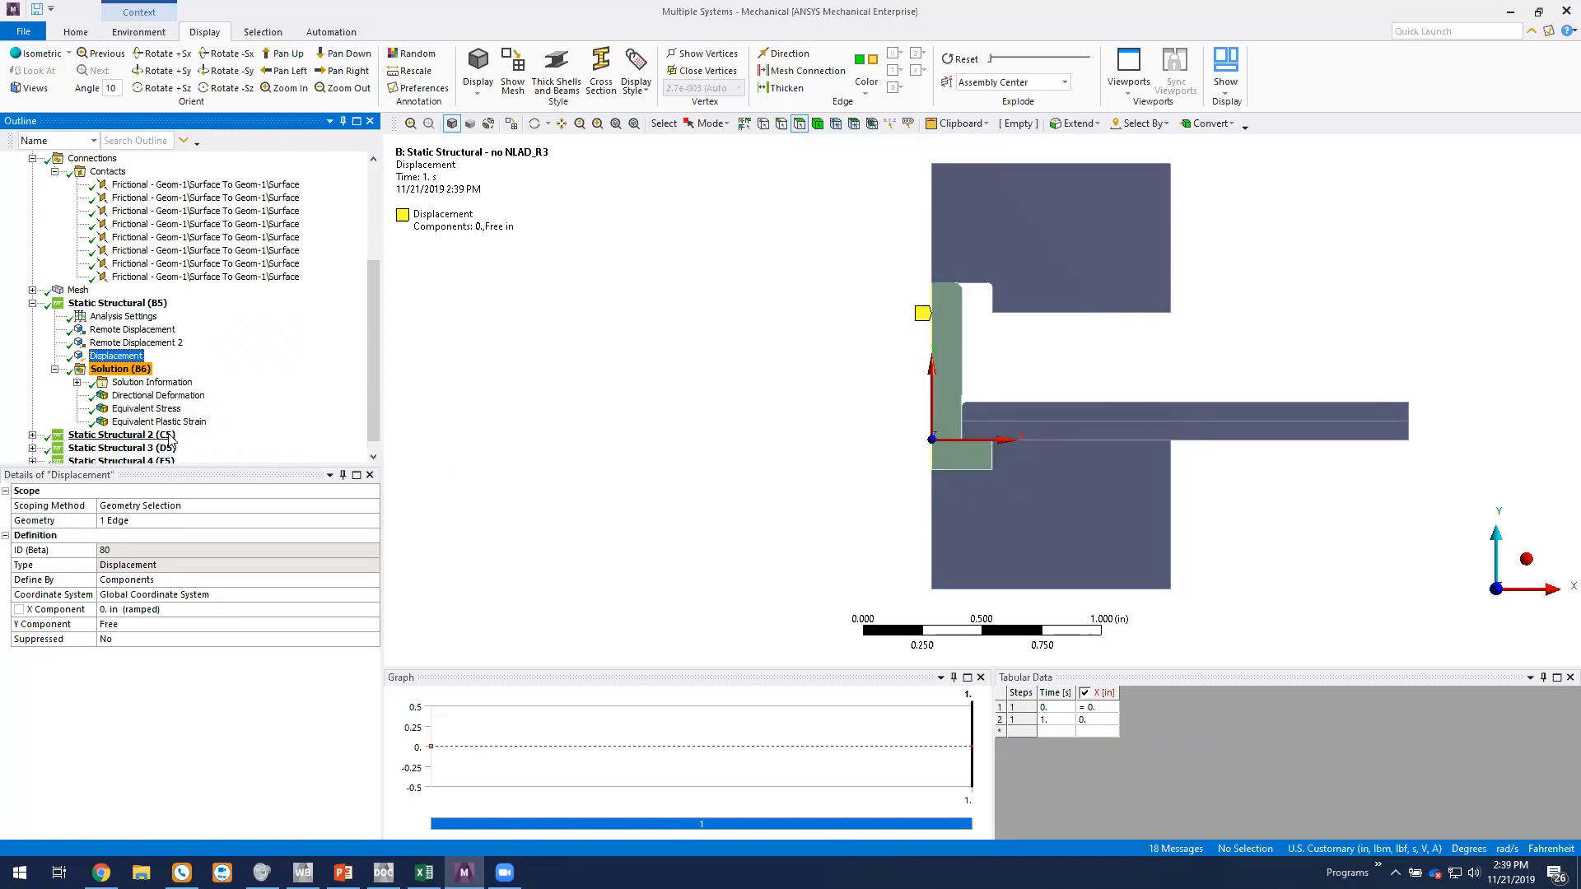
{"action": "left_click", "coordinate": [152, 383]}
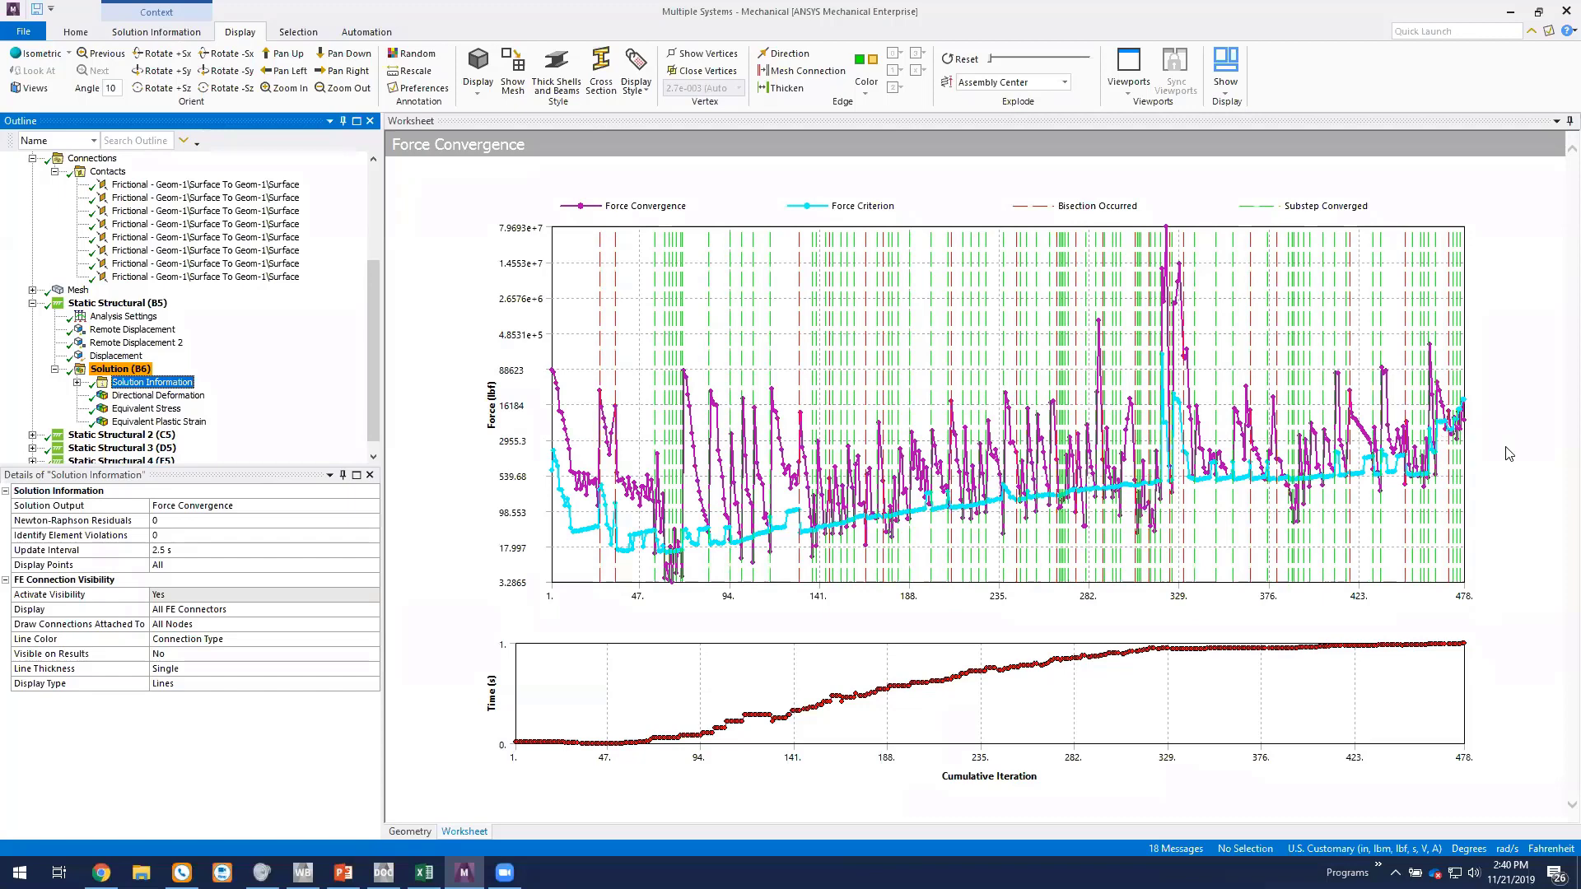
Show Equivalent Plastic Strain (max 1.8704 in/in) and zoom onto the deformed rivet.
{"action": "left_click", "coordinate": [185, 423]}
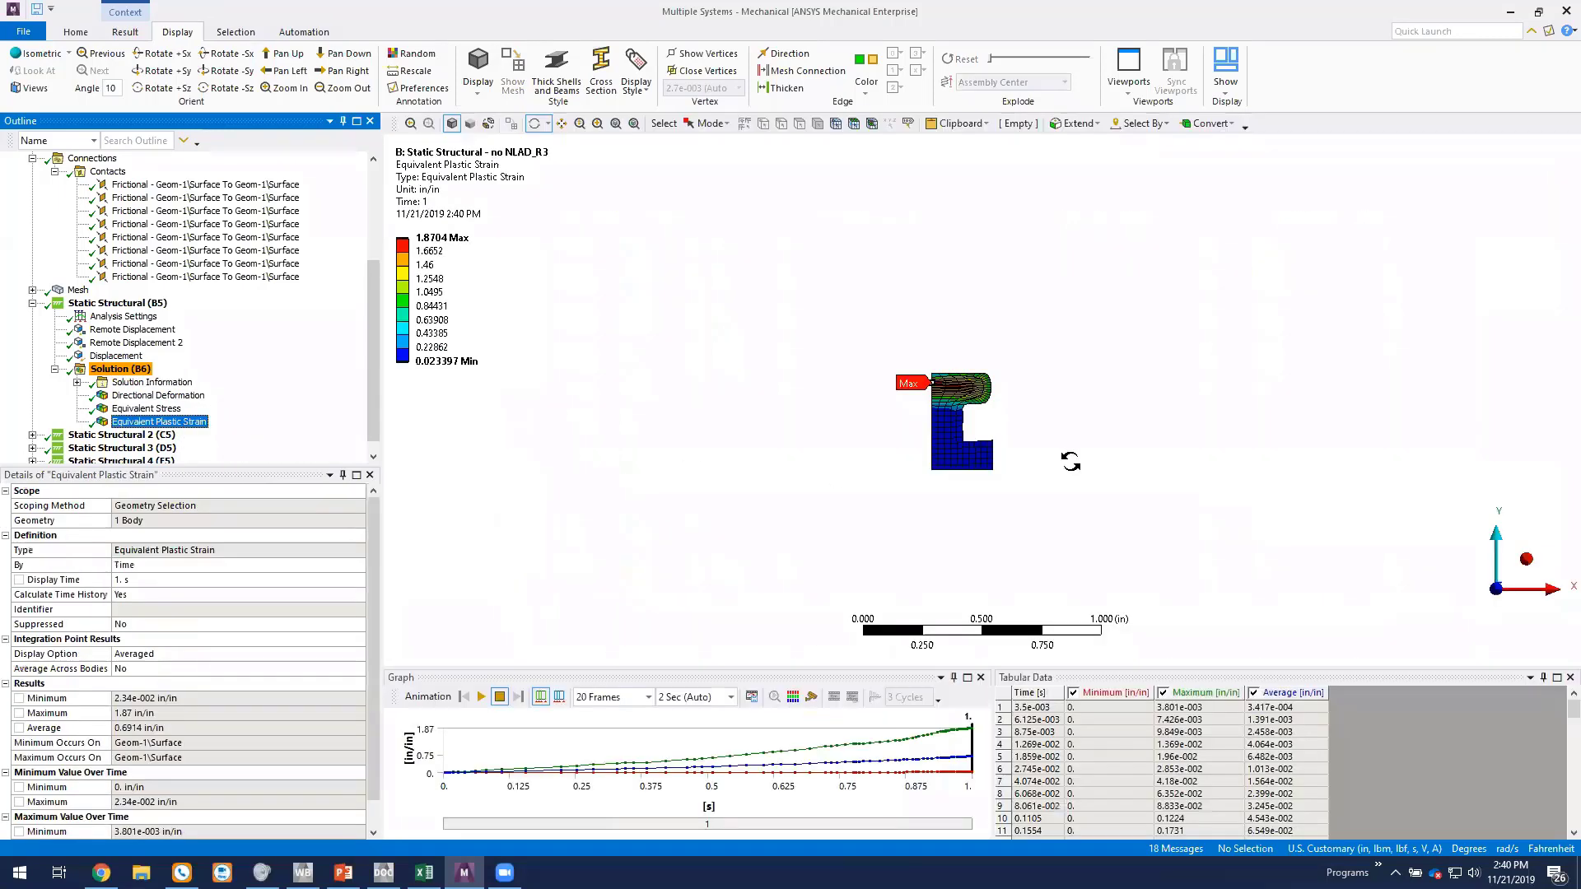
{"action": "left_click_drag", "start_coordinate": [891, 357], "coordinate": [1035, 491]}
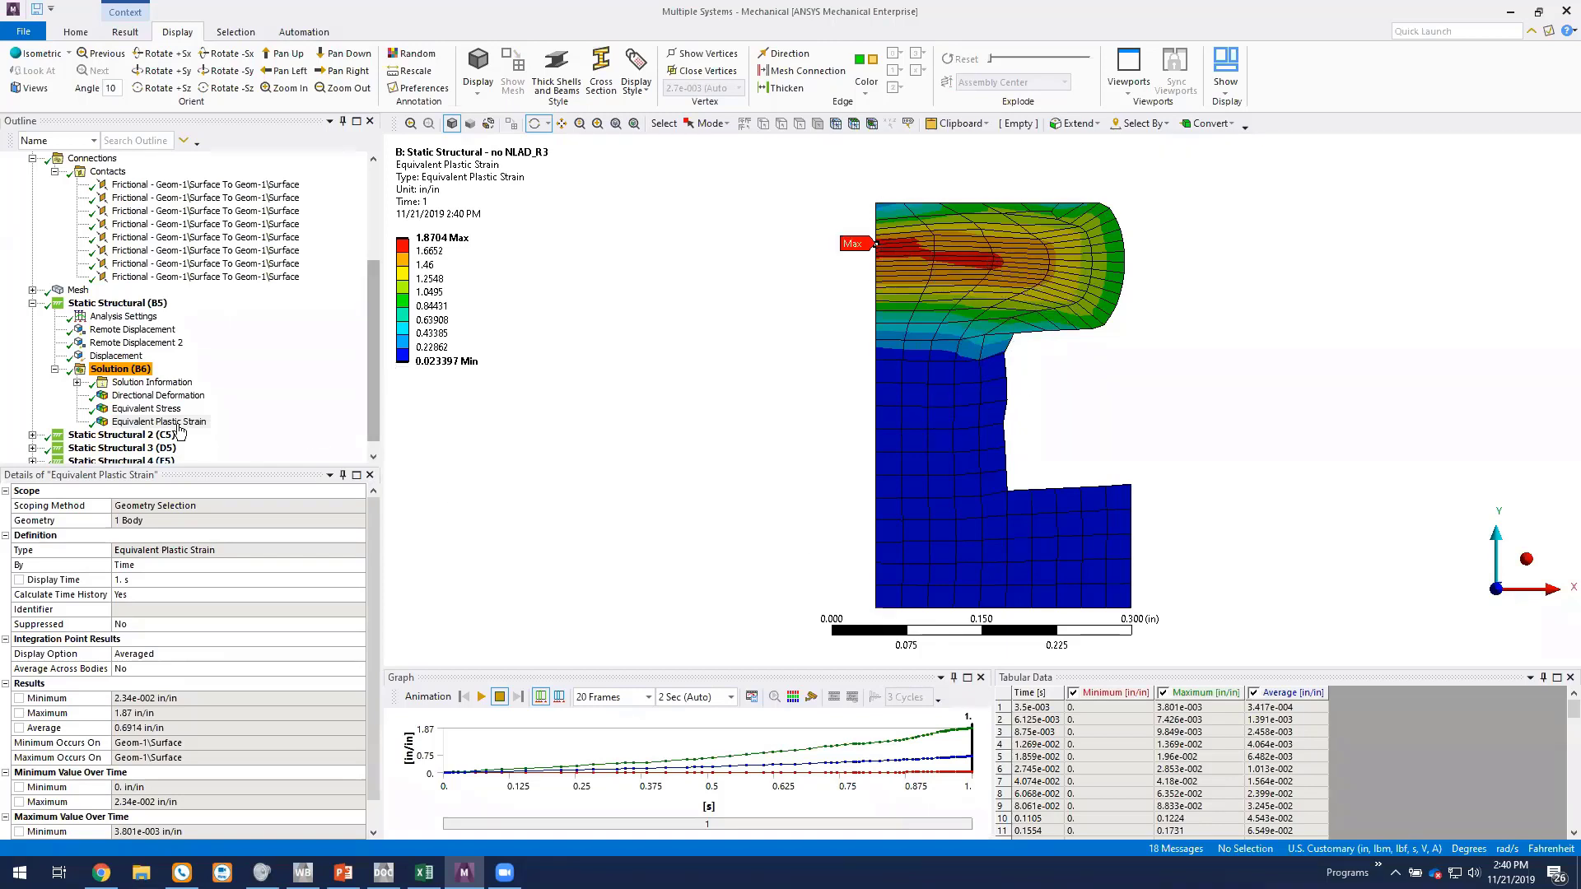
Duplicate Static Structural (B5) into Static Structural 5 (C5) and expand its contents.
{"action": "left_click", "coordinate": [140, 305]}
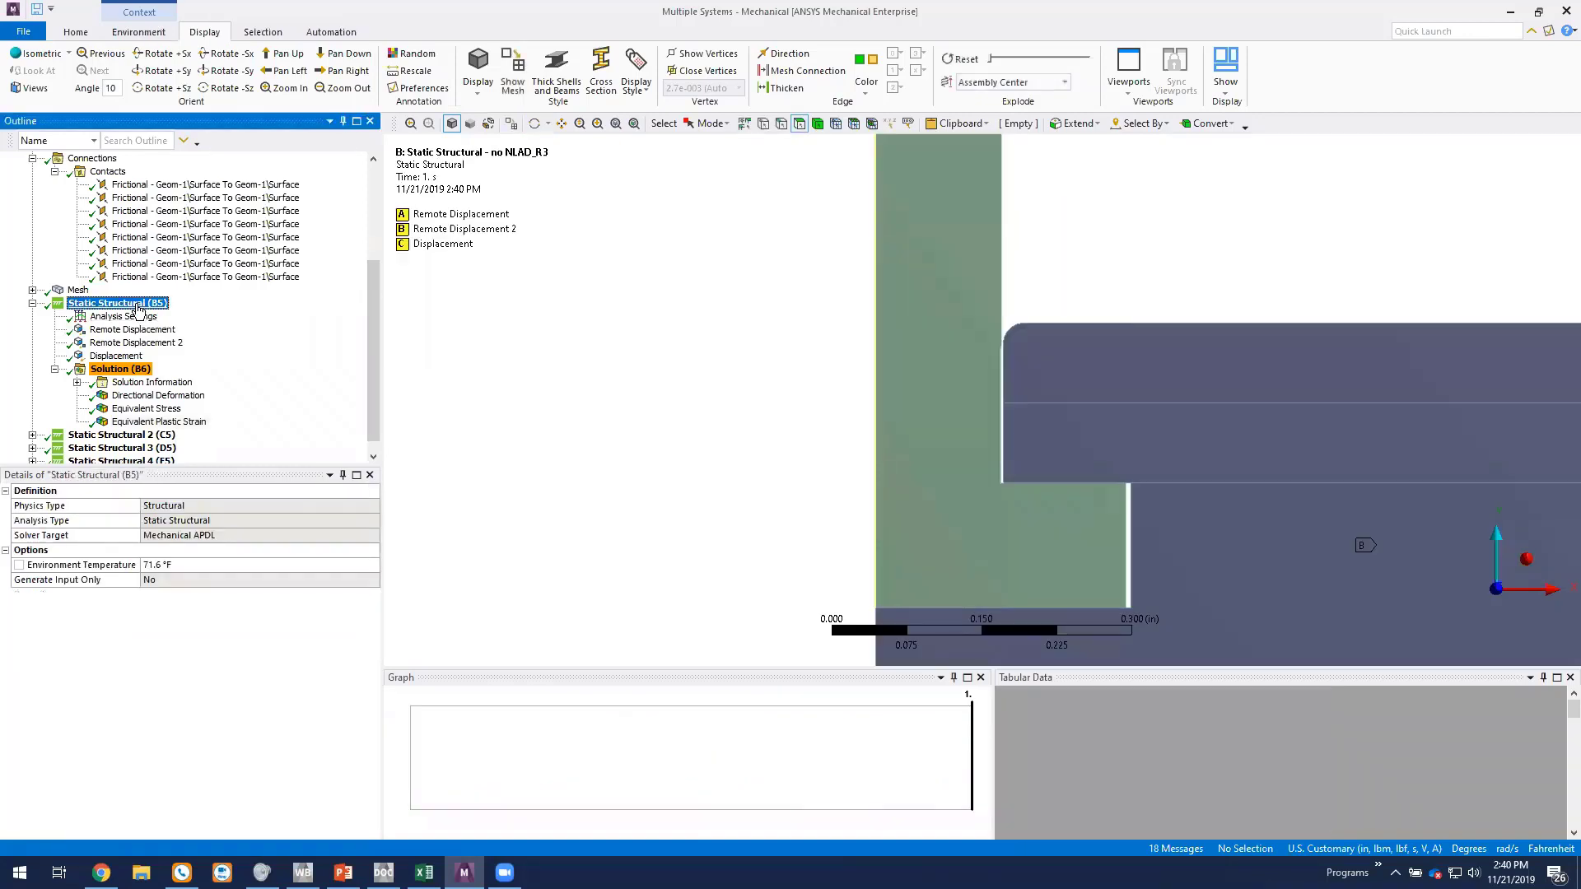
{"action": "right_click", "coordinate": [138, 309]}
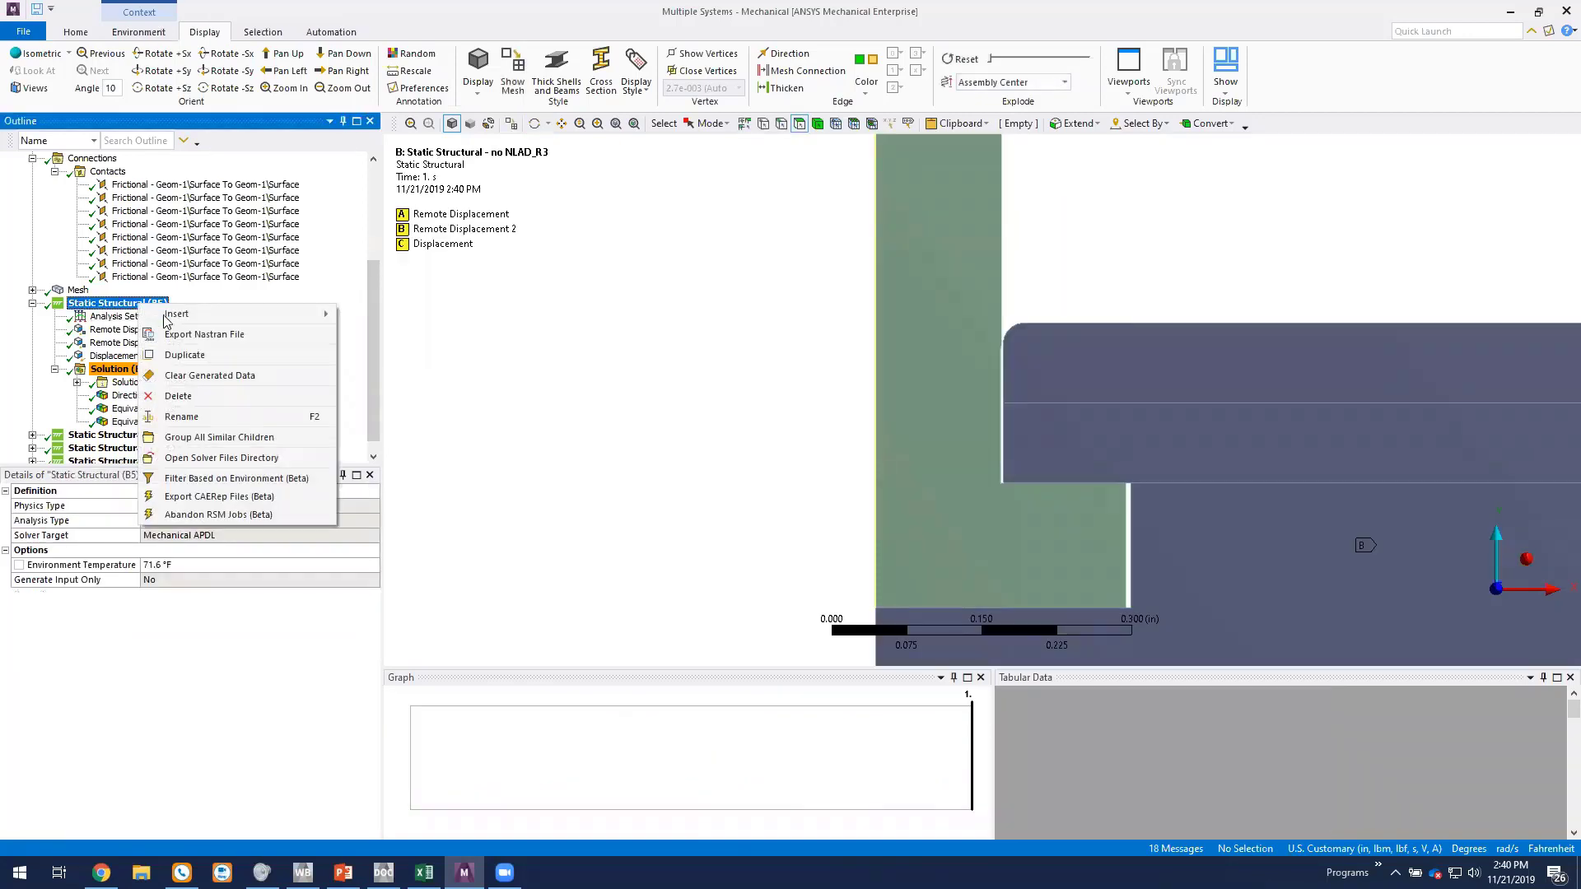
{"action": "left_click", "coordinate": [186, 356]}
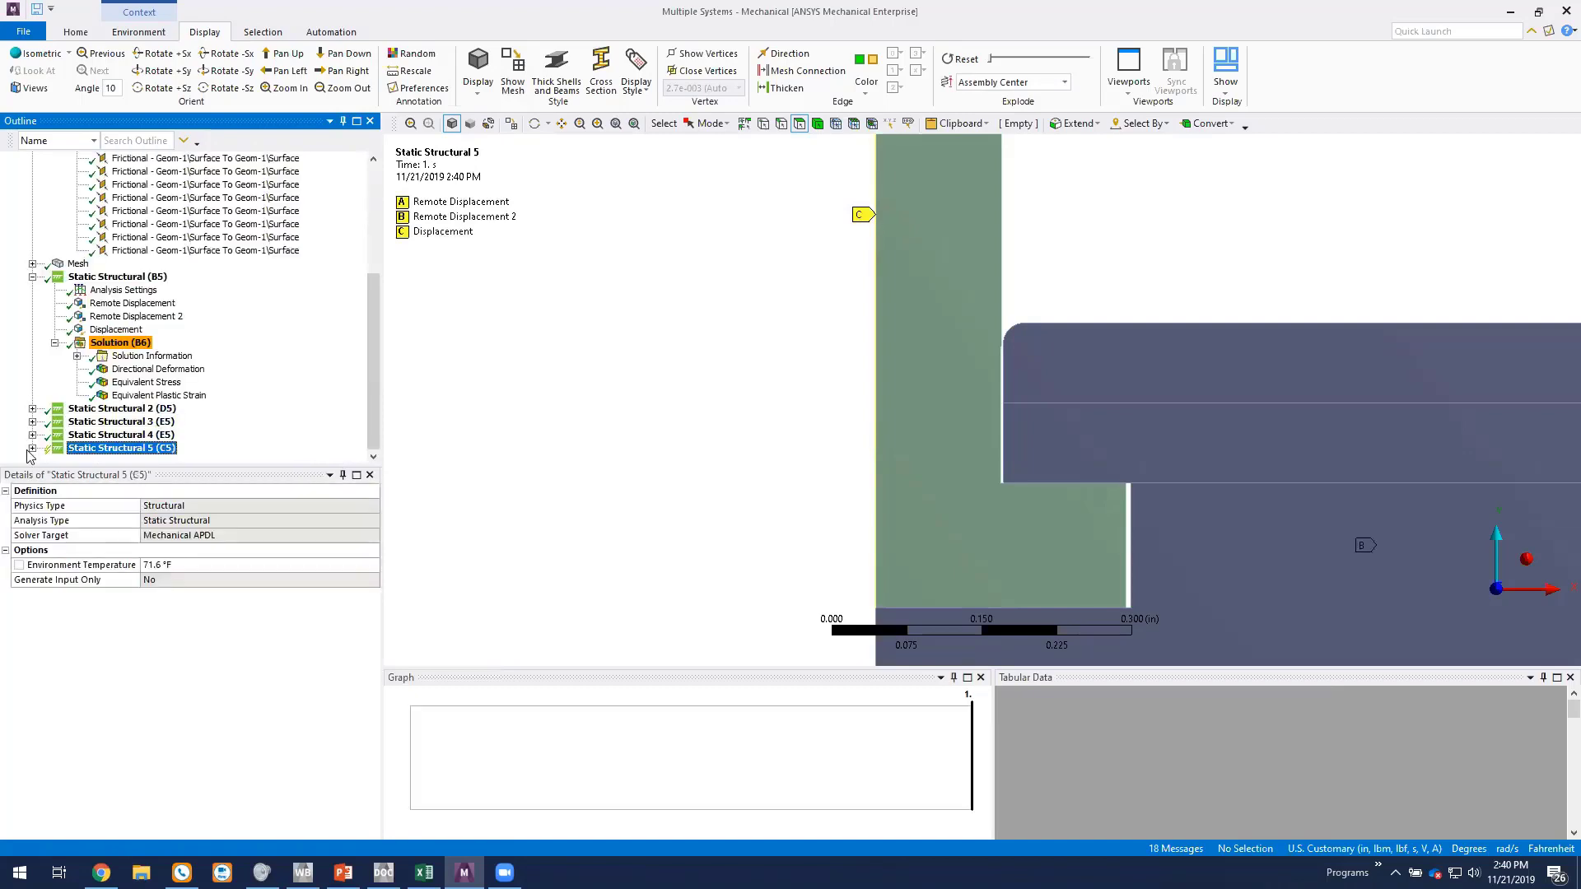
{"action": "left_click", "coordinate": [32, 449]}
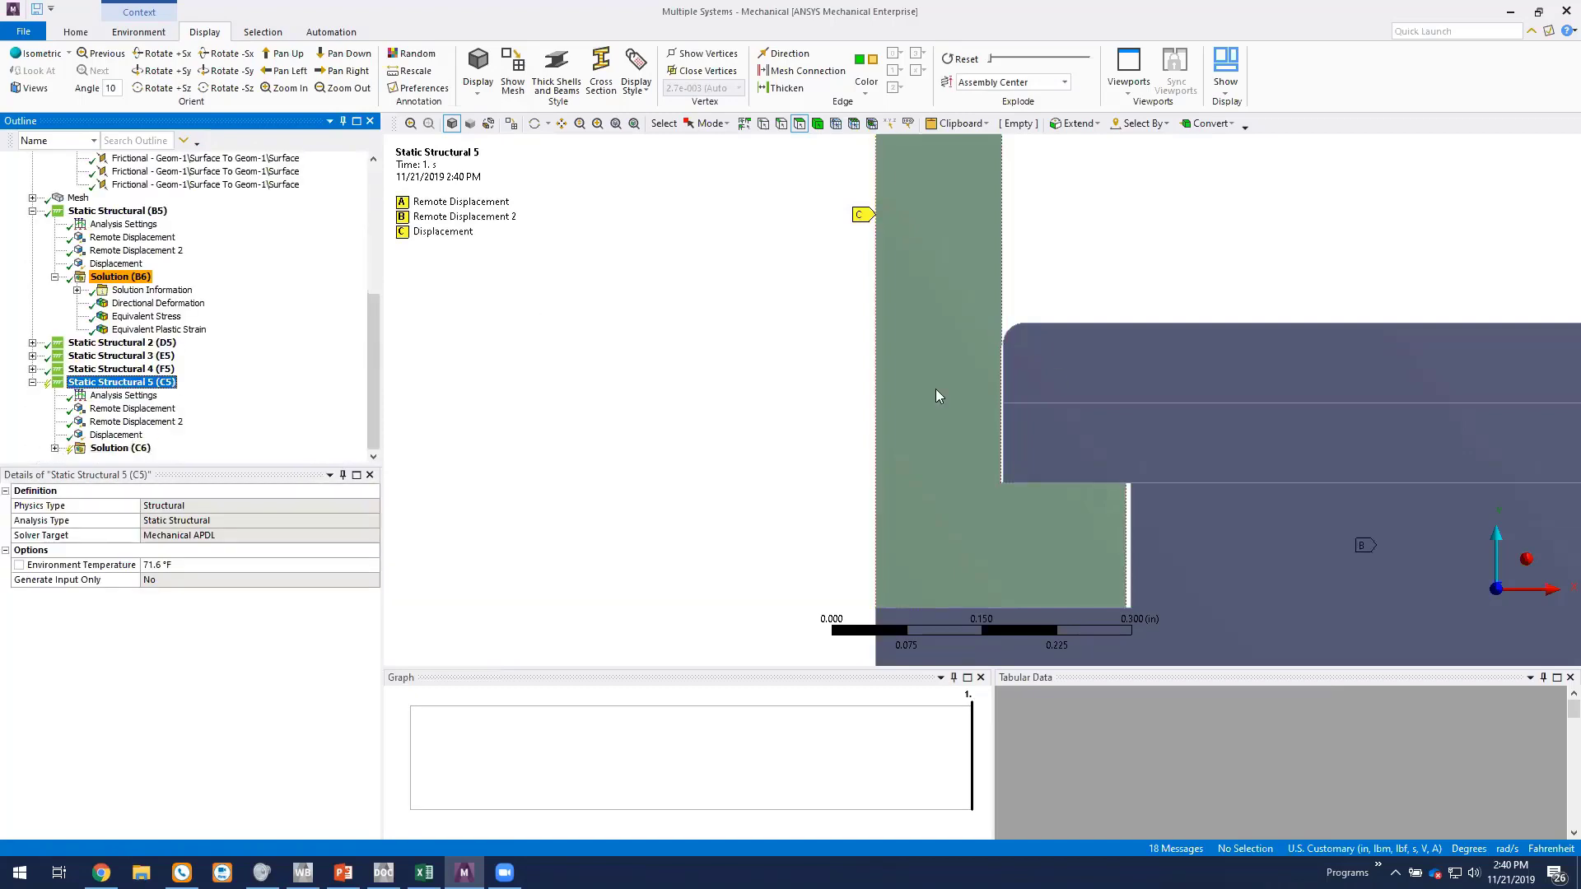
{"action": "scroll", "coordinate": [708, 388], "scroll_direction": "down", "scroll_amount": 3}
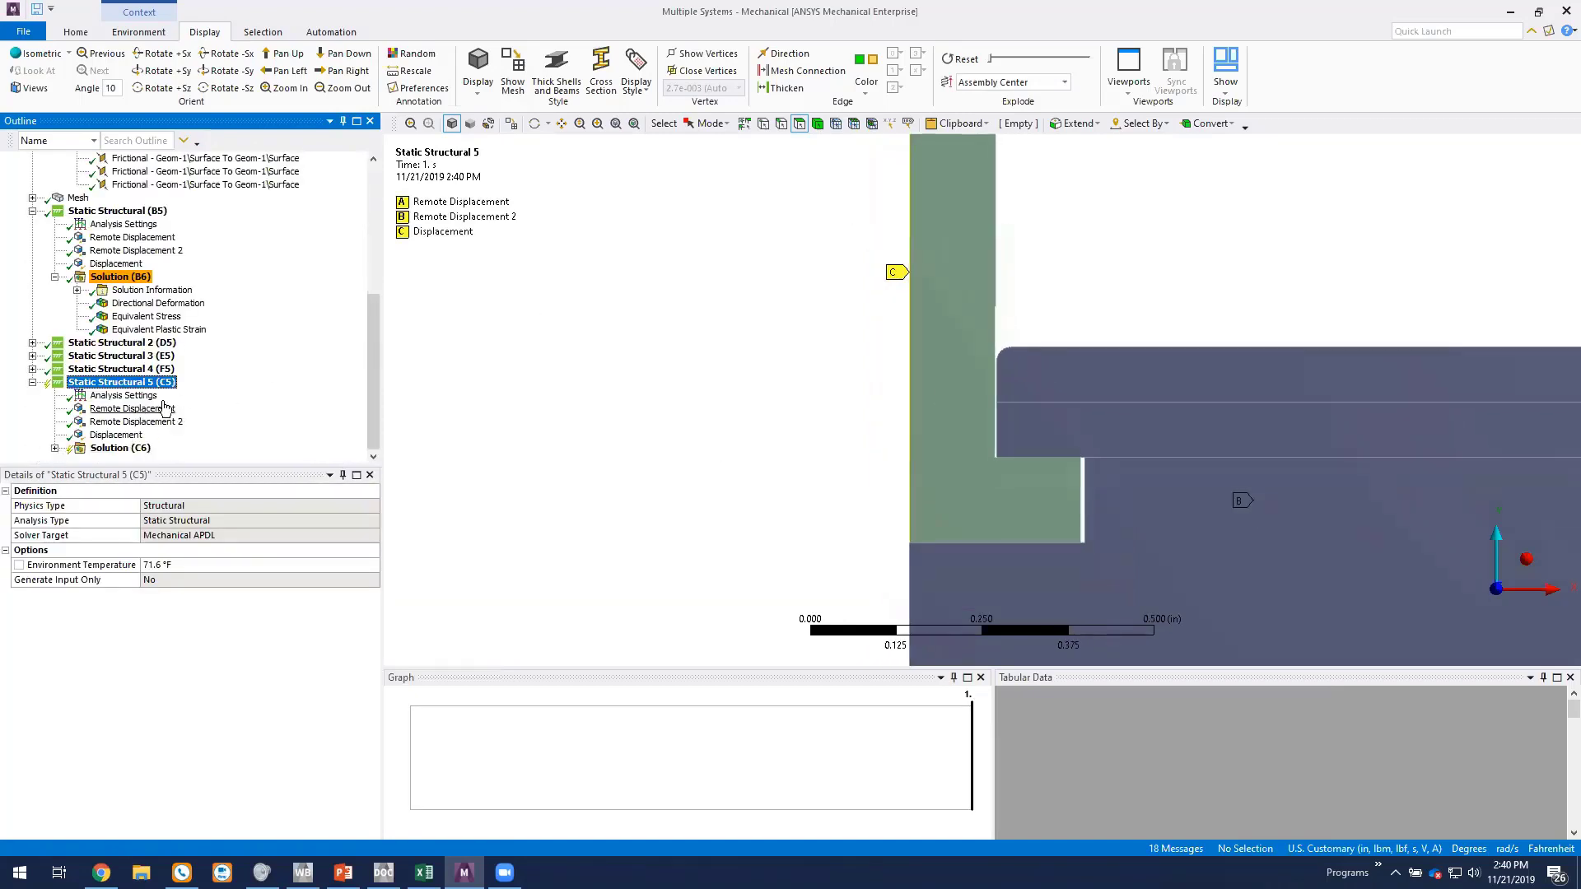
Insert a Nonlinear Adaptive Region on the rivet body using the Mesh criterion.
{"action": "right_click", "coordinate": [140, 387]}
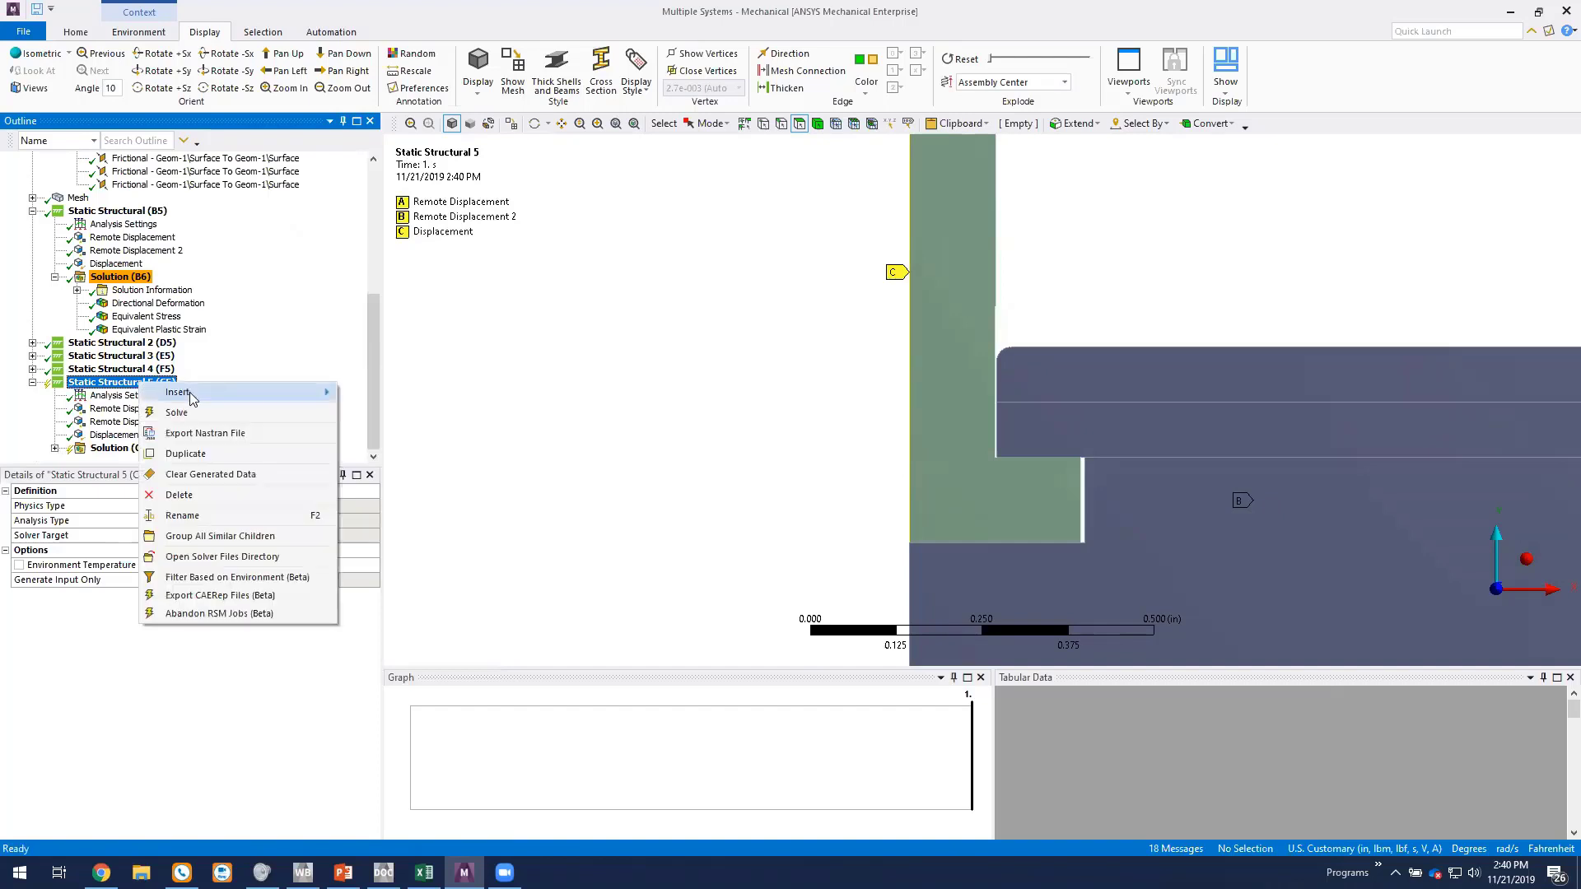
{"action": "mouse_move", "coordinate": [214, 392]}
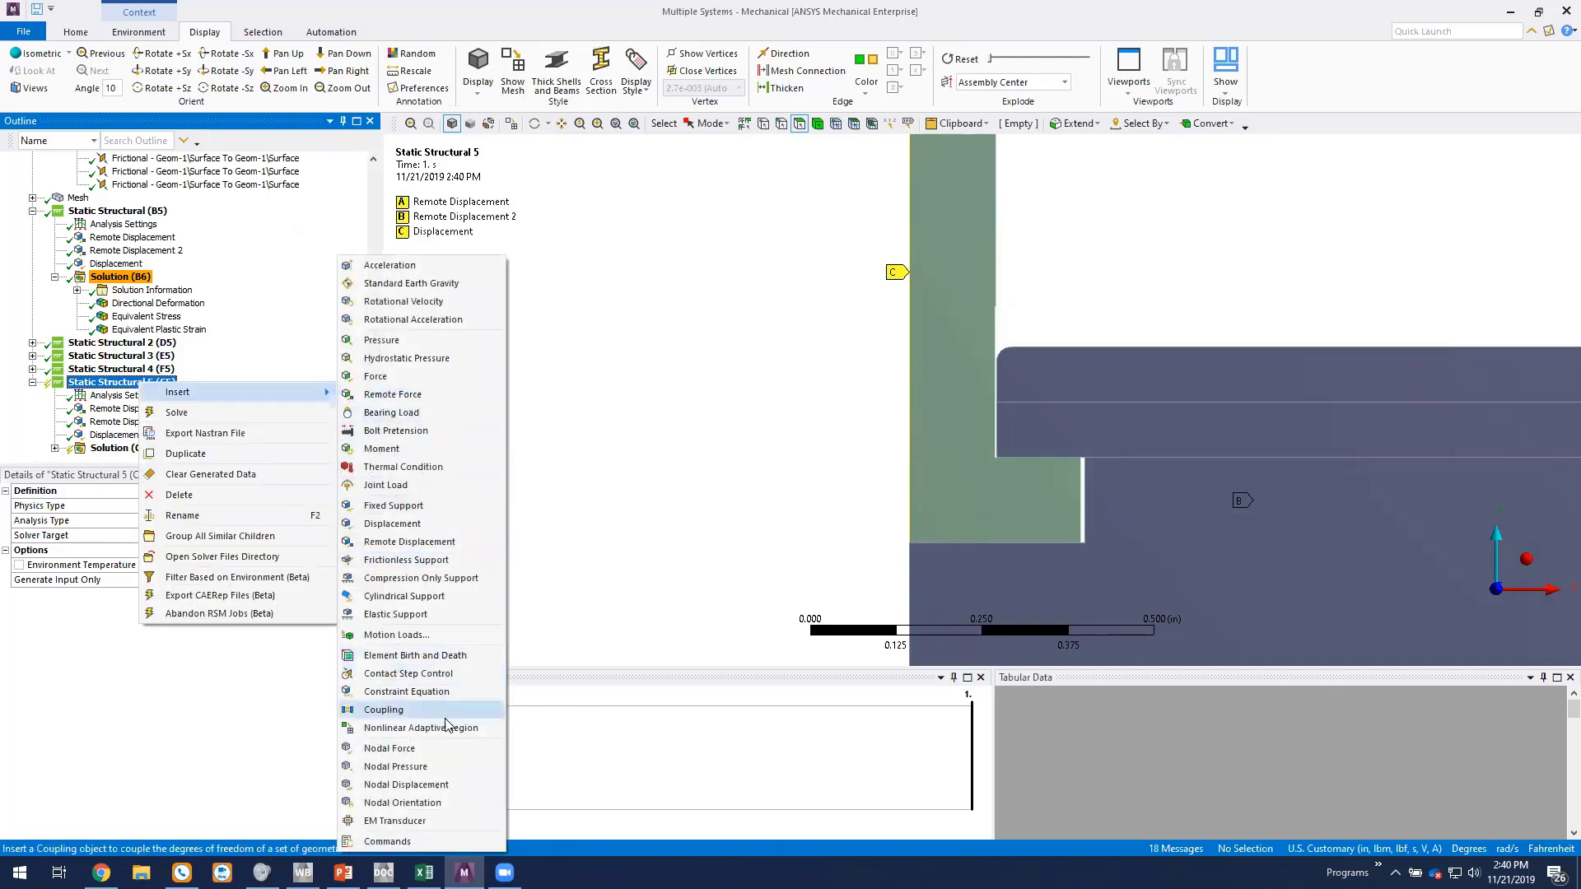
{"action": "left_click", "coordinate": [445, 728]}
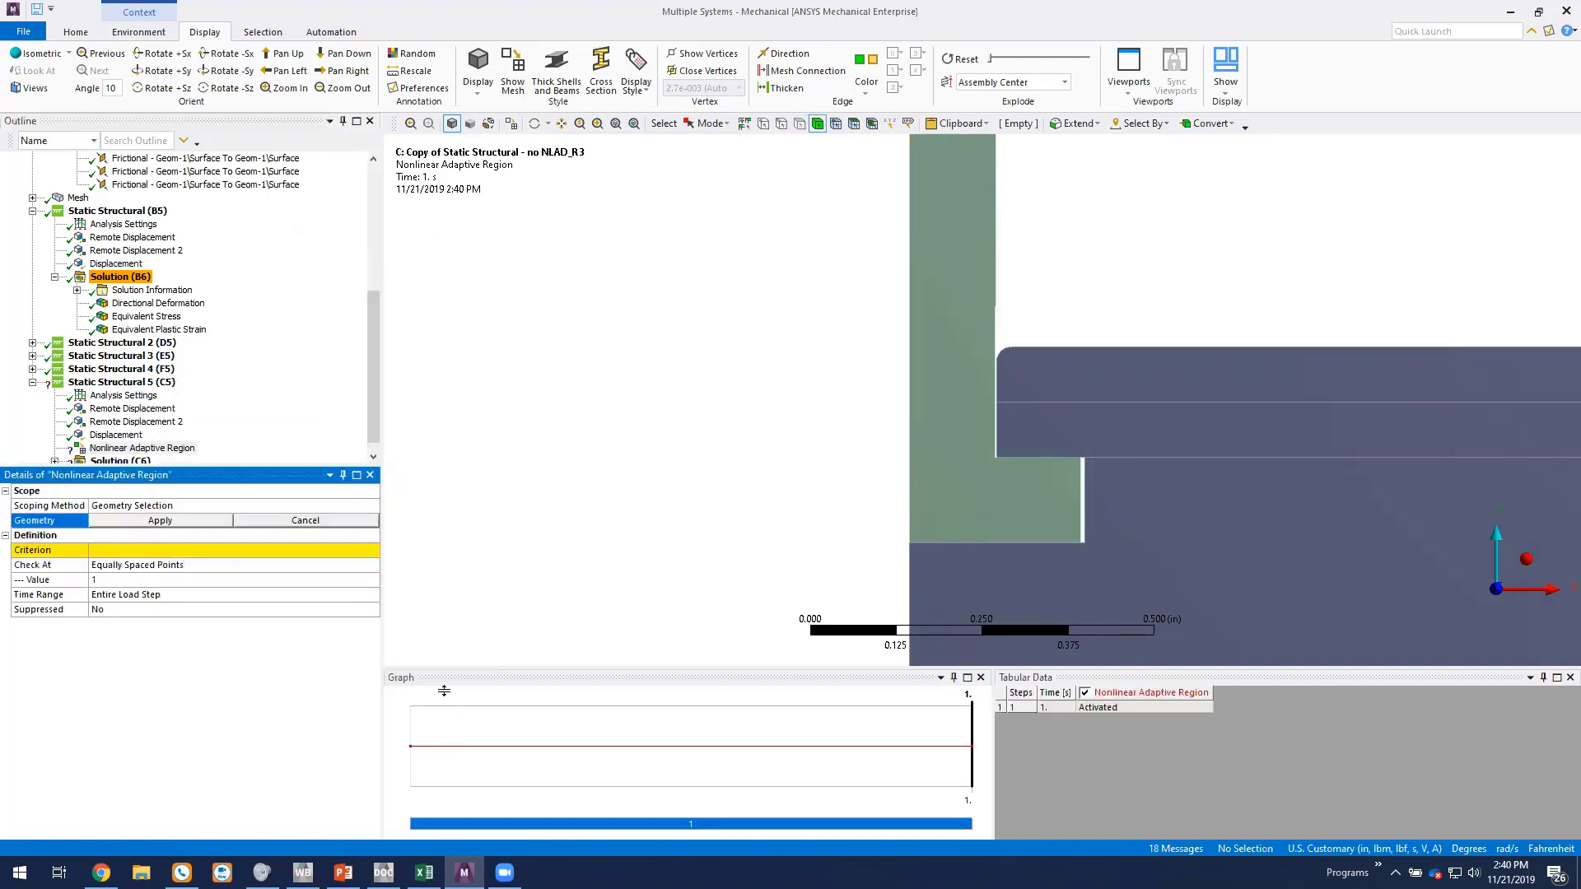
{"action": "left_click", "coordinate": [962, 324]}
{"action": "left_click", "coordinate": [161, 520]}
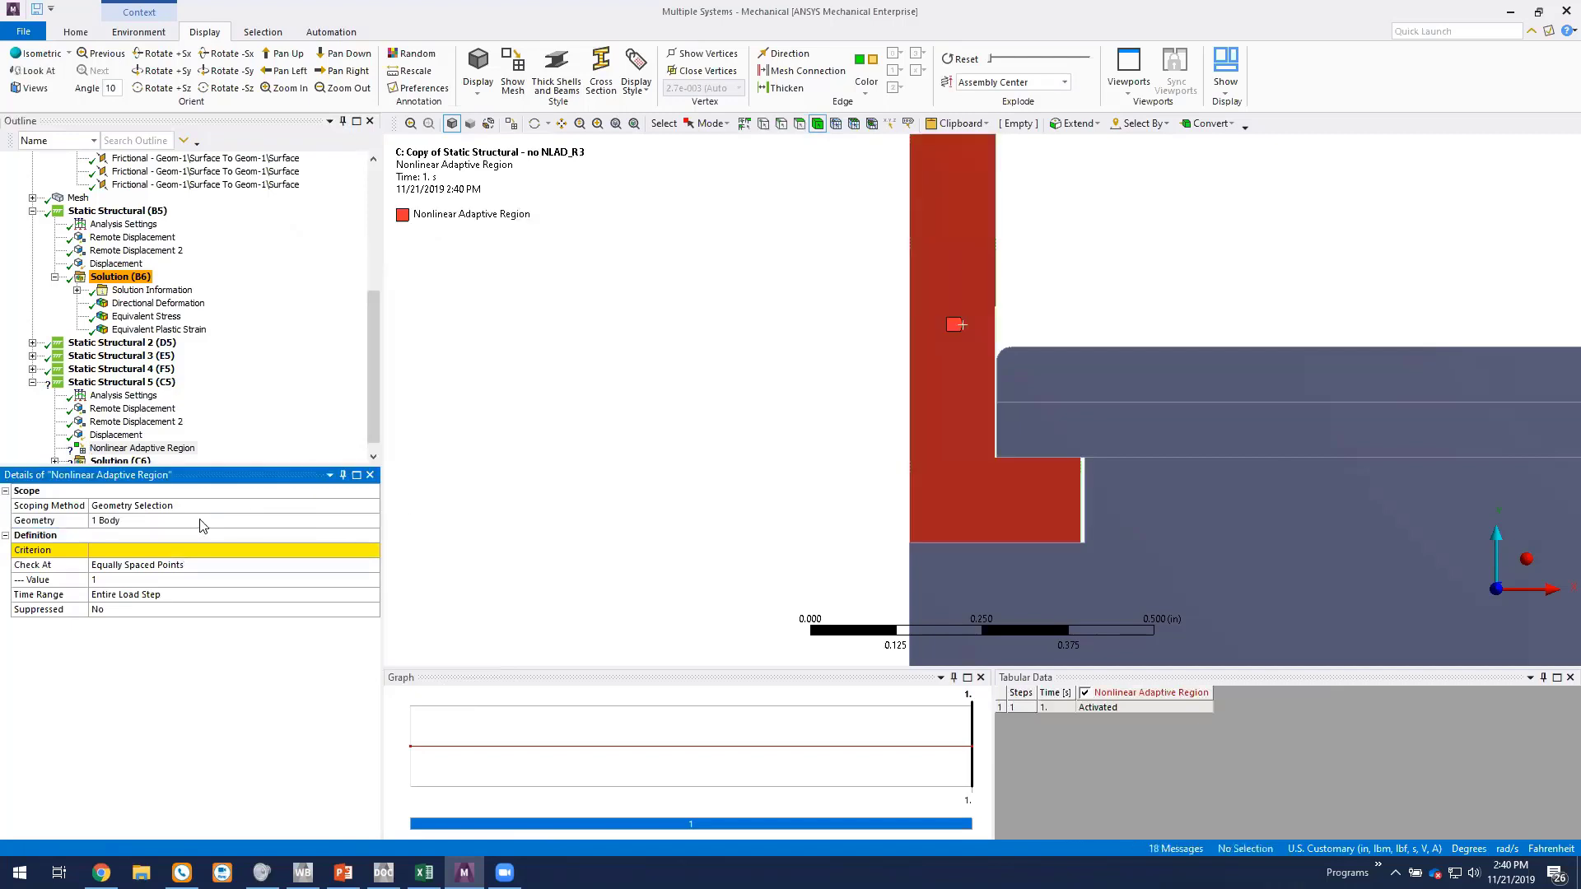
{"action": "left_click", "coordinate": [163, 550]}
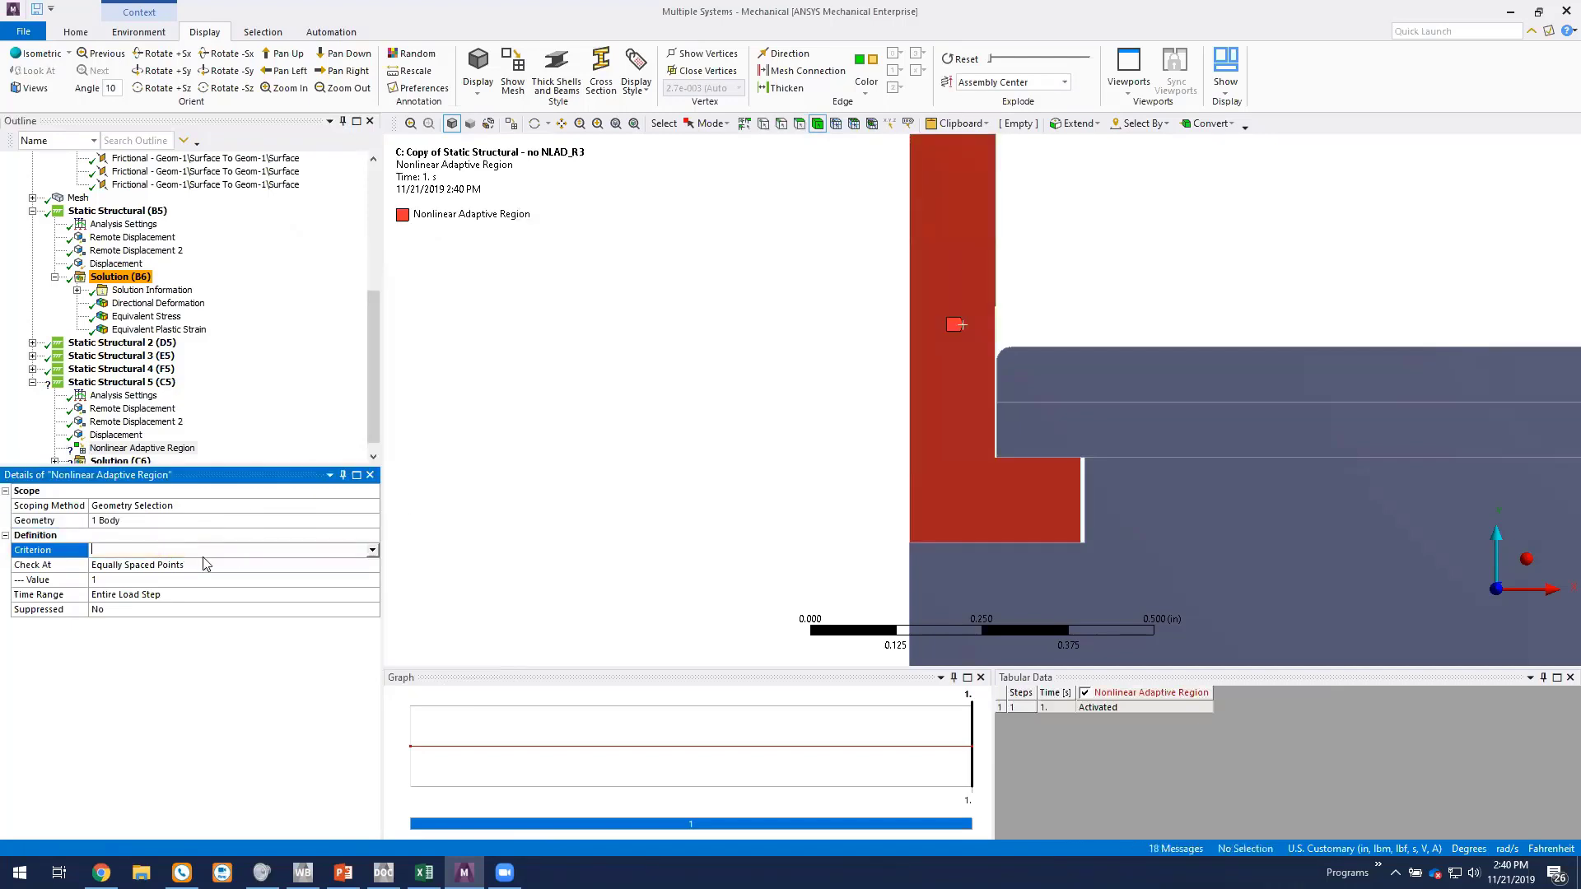
{"action": "left_click", "coordinate": [372, 551]}
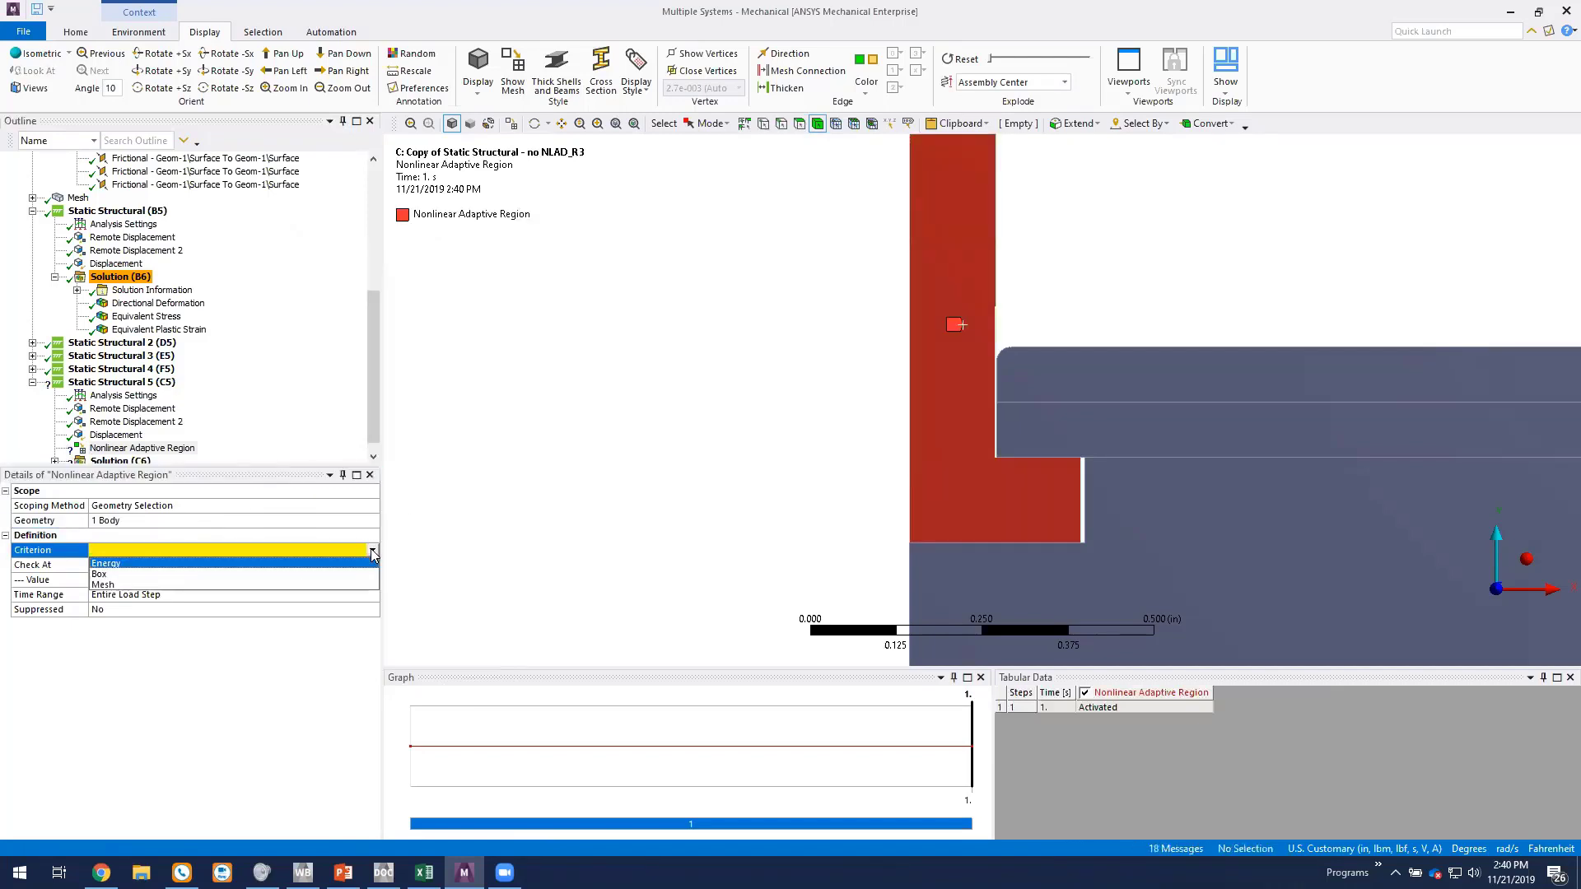
{"action": "left_click", "coordinate": [128, 586]}
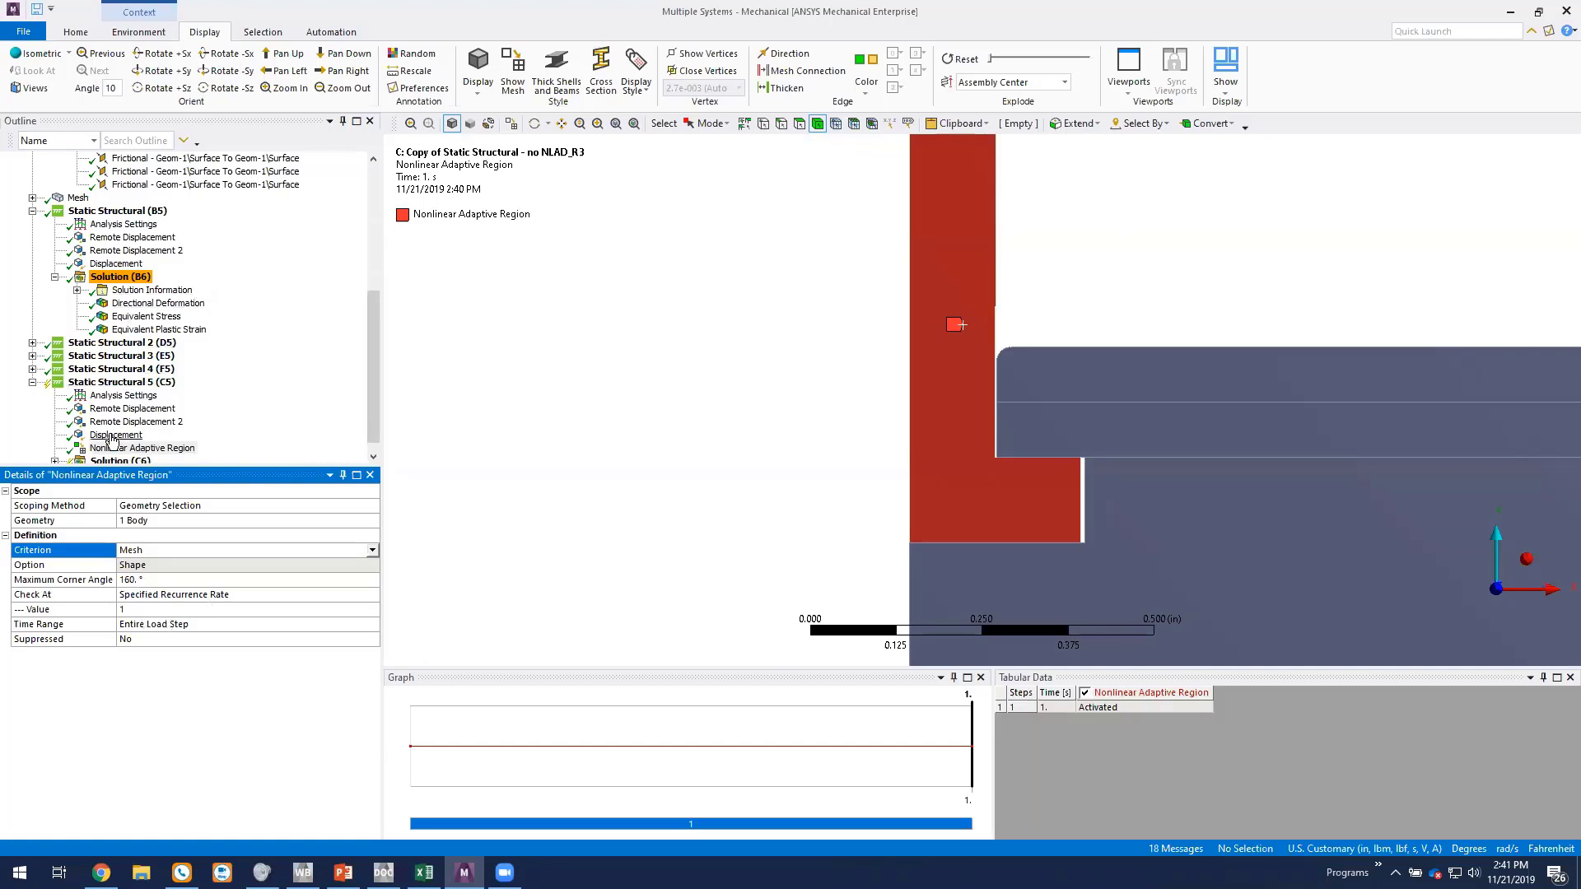
In Analysis Settings' remeshing controls, set Global Size Ratio Quality Improvement to 0.75.
{"action": "left_click", "coordinate": [131, 397]}
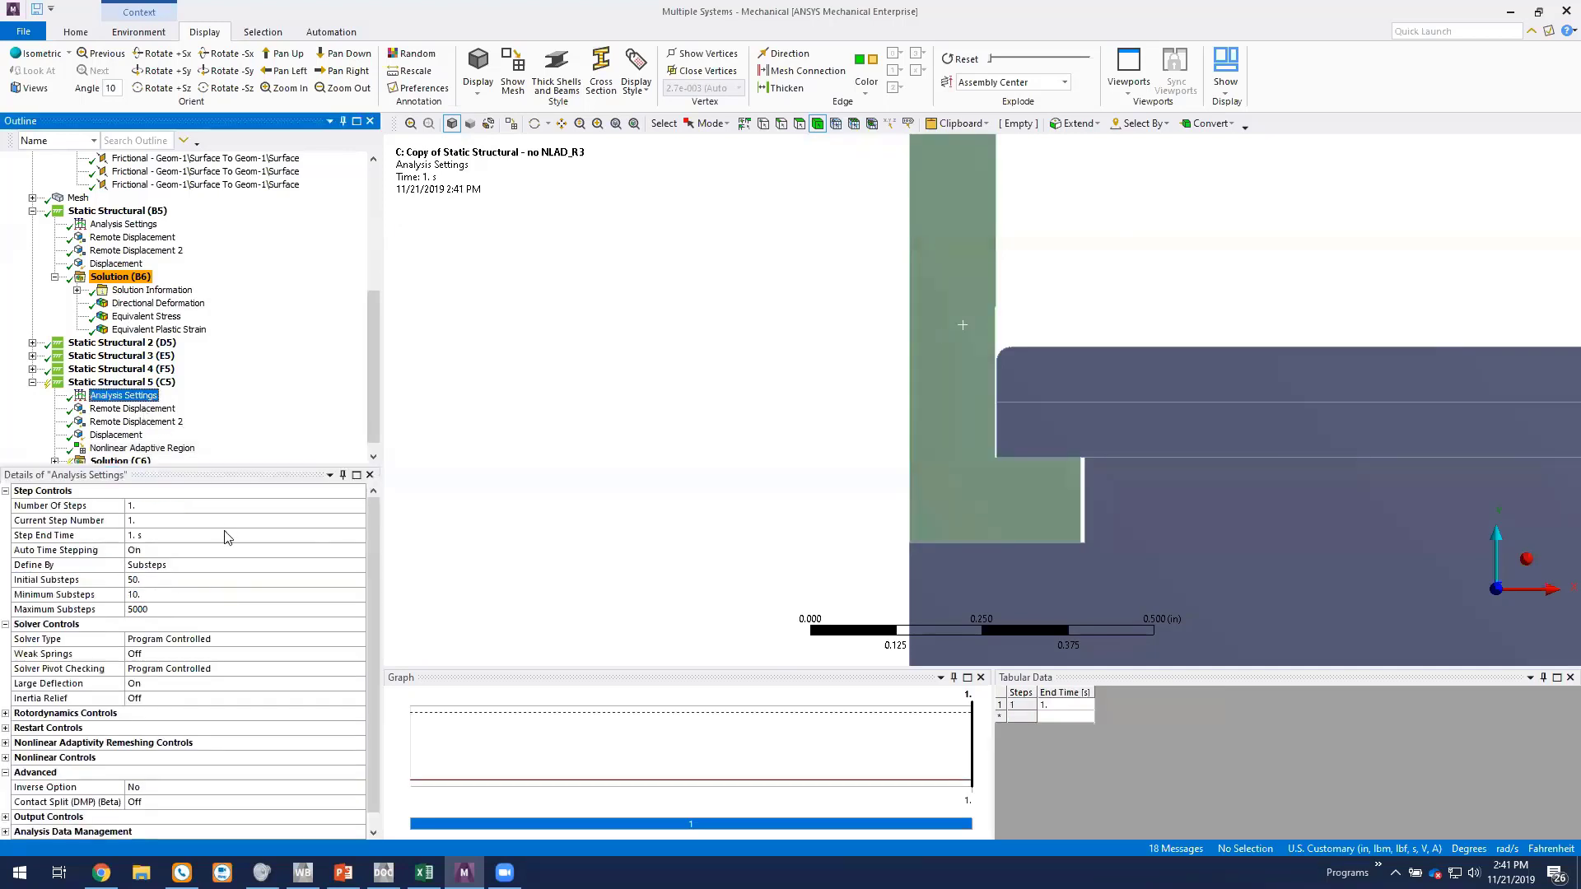
{"action": "left_click", "coordinate": [6, 743]}
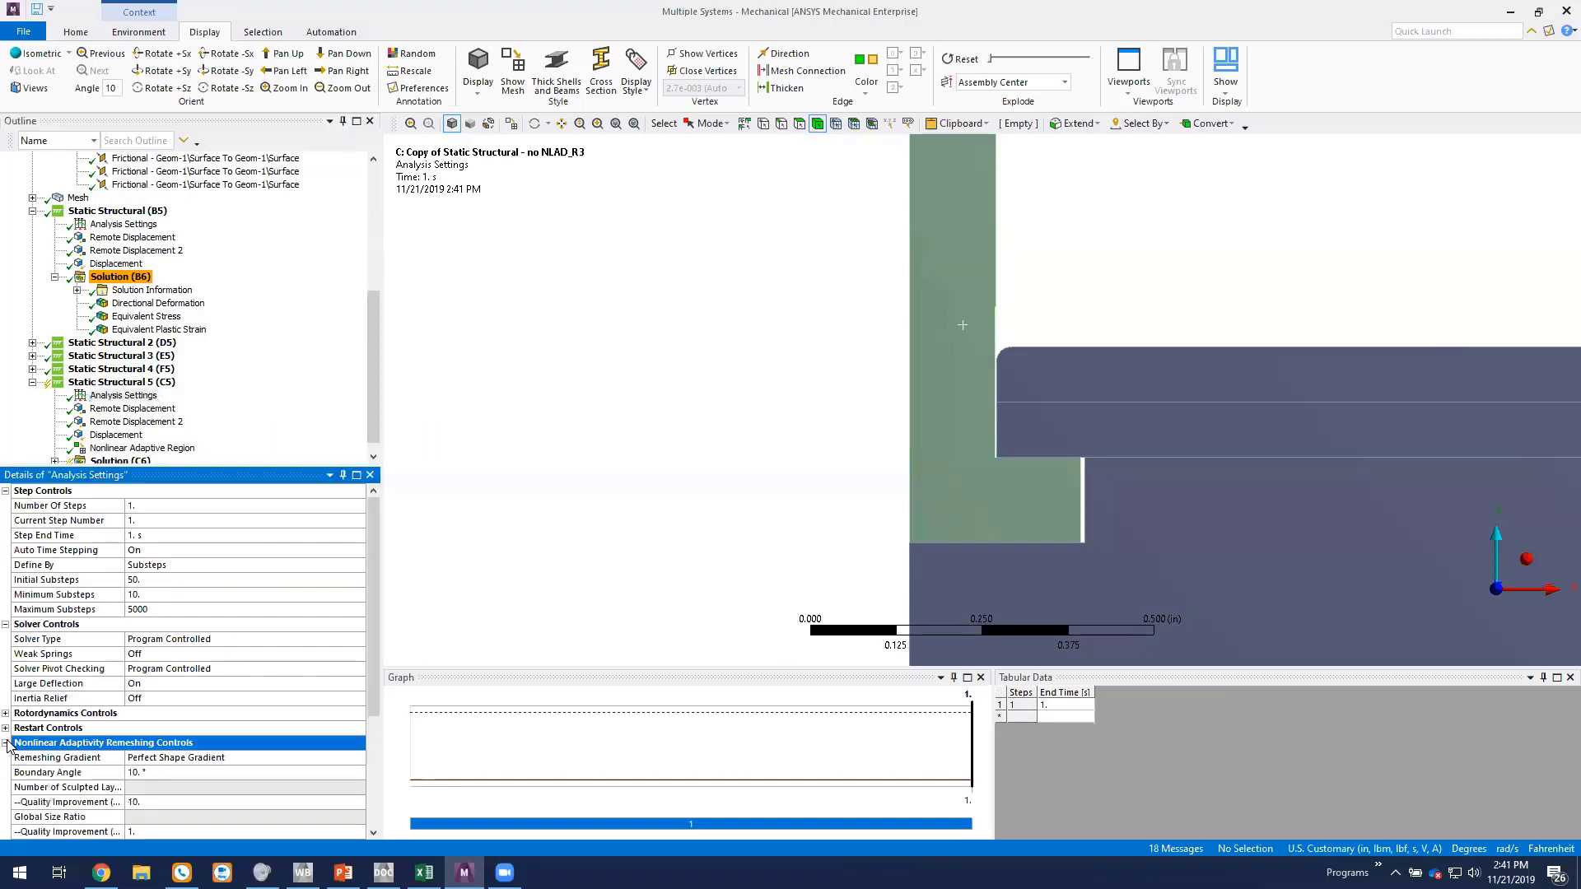
{"action": "left_click_drag", "start_coordinate": [370, 657], "coordinate": [368, 743]}
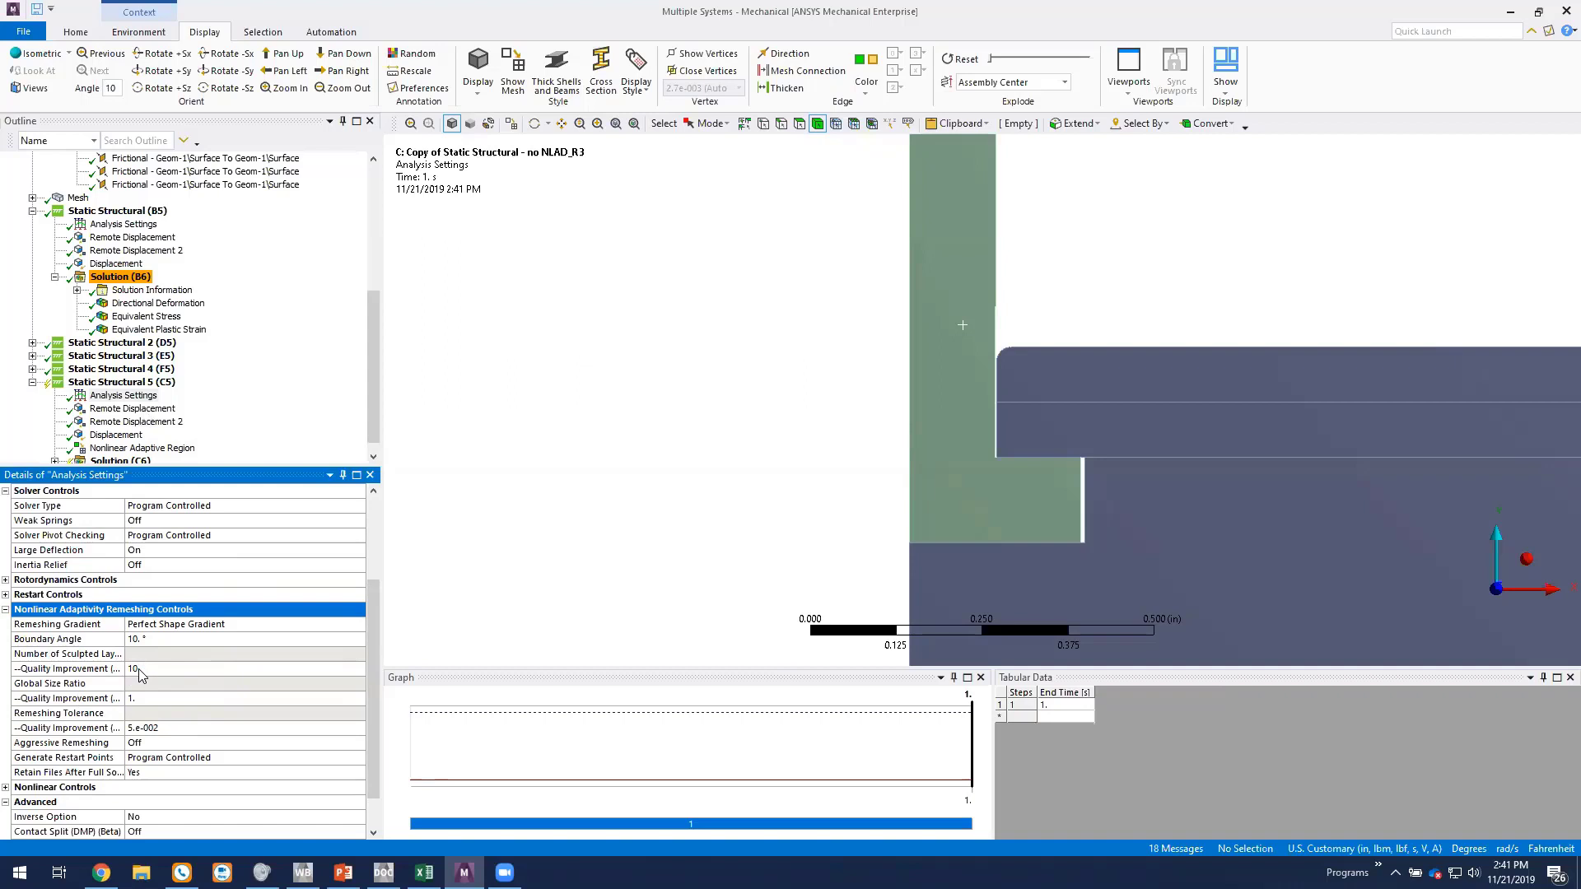
{"action": "left_click", "coordinate": [134, 699]}
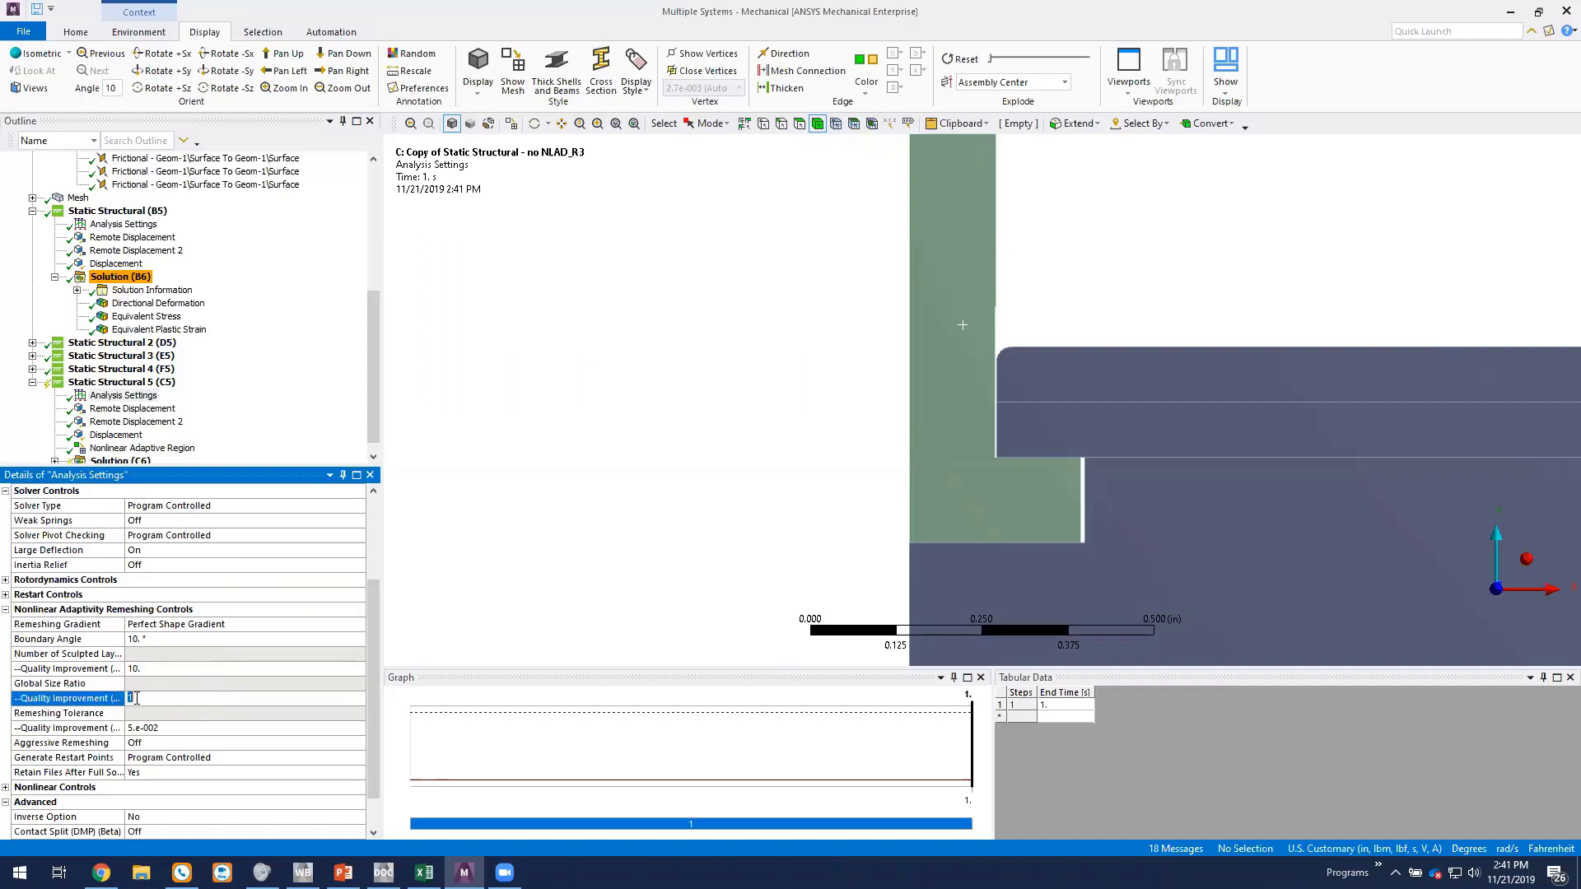
{"action": "type", "text": ".75"}
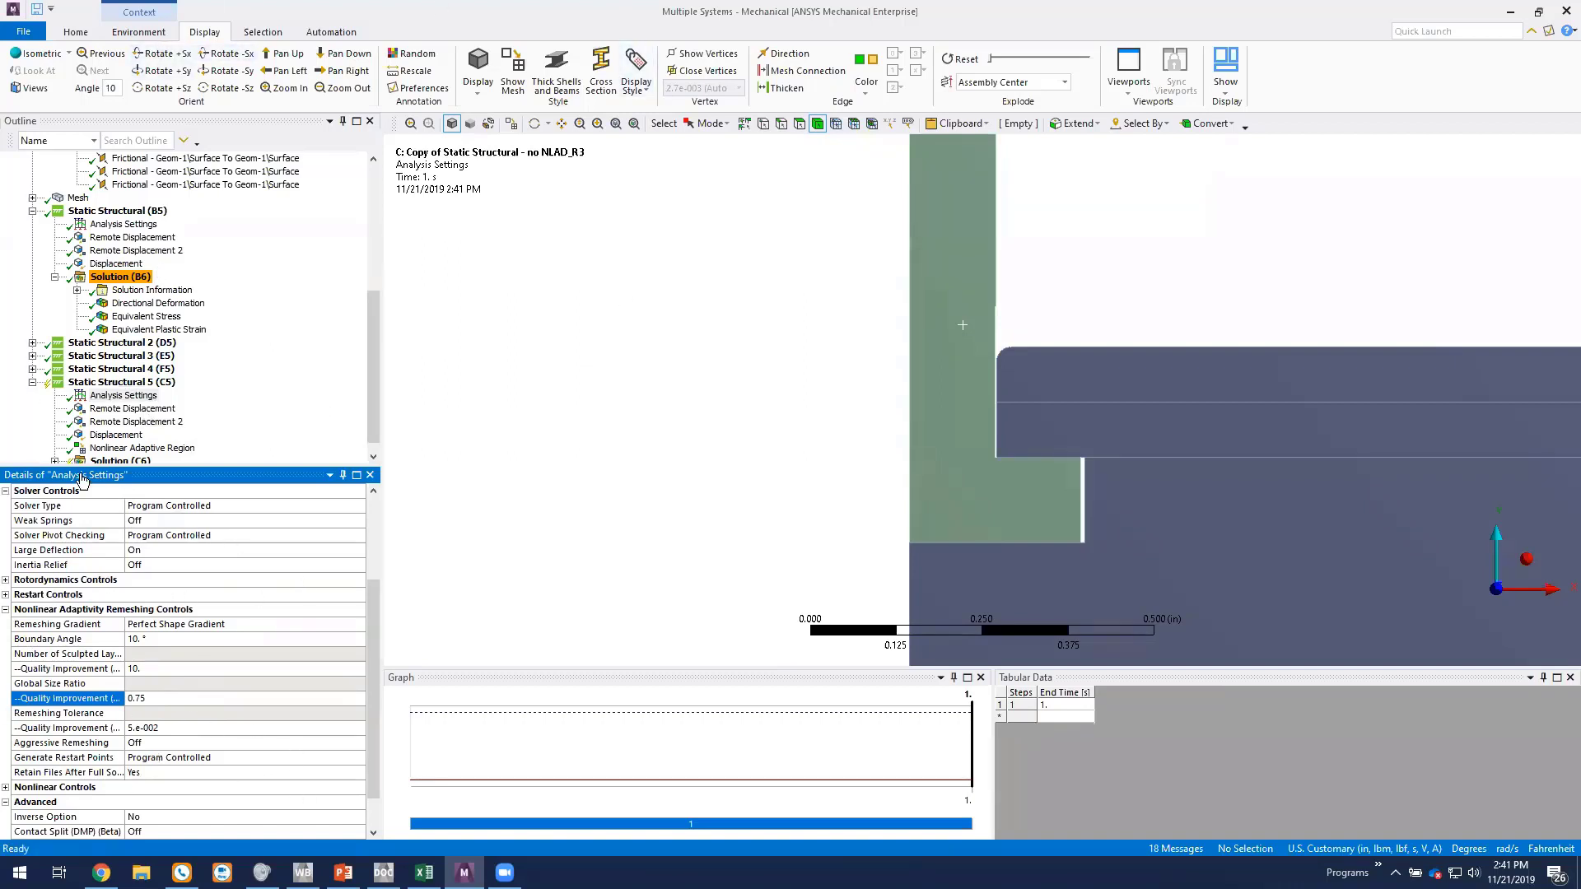
Solve Static Structural 5 and monitor Force Convergence, showing a remesh point near iteration 143.
{"action": "right_click", "coordinate": [149, 384]}
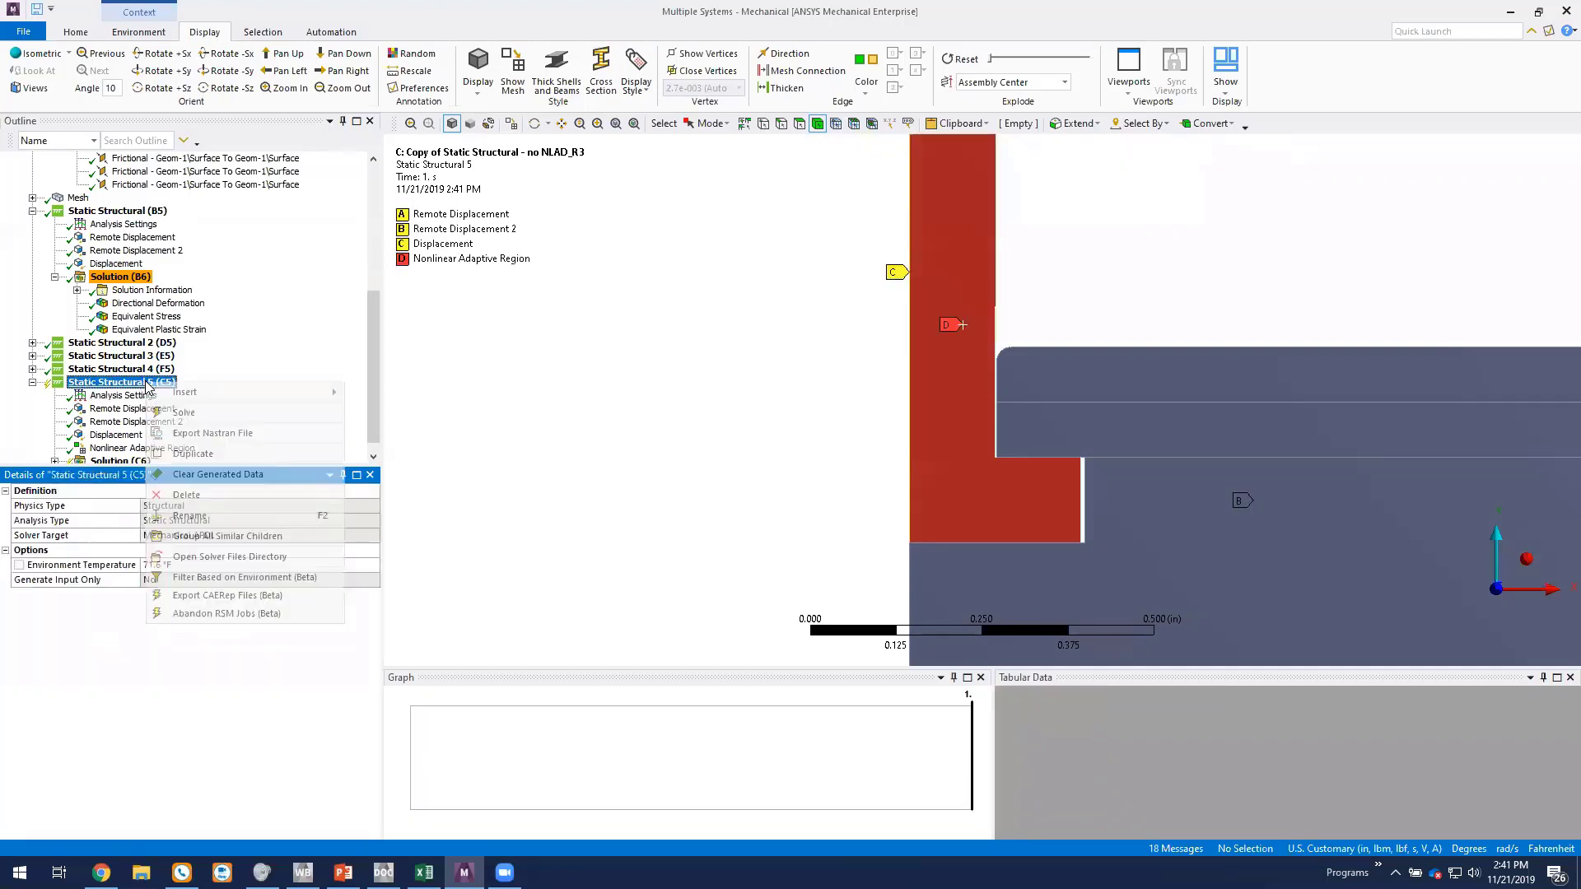
{"action": "left_click", "coordinate": [183, 412]}
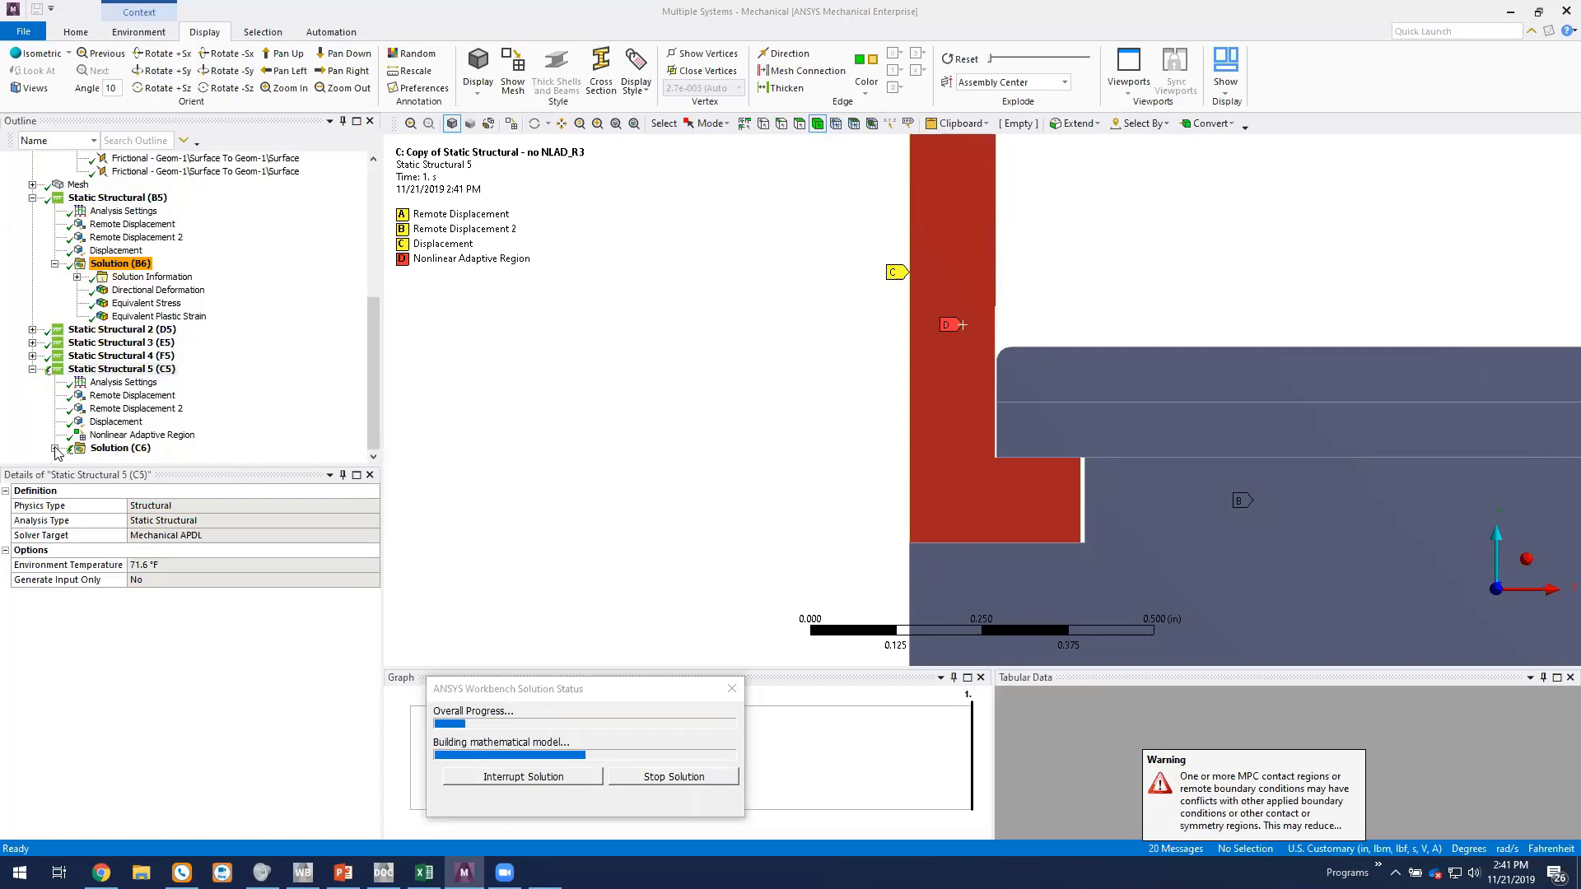
{"action": "left_click", "coordinate": [54, 448]}
{"action": "left_click", "coordinate": [153, 408]}
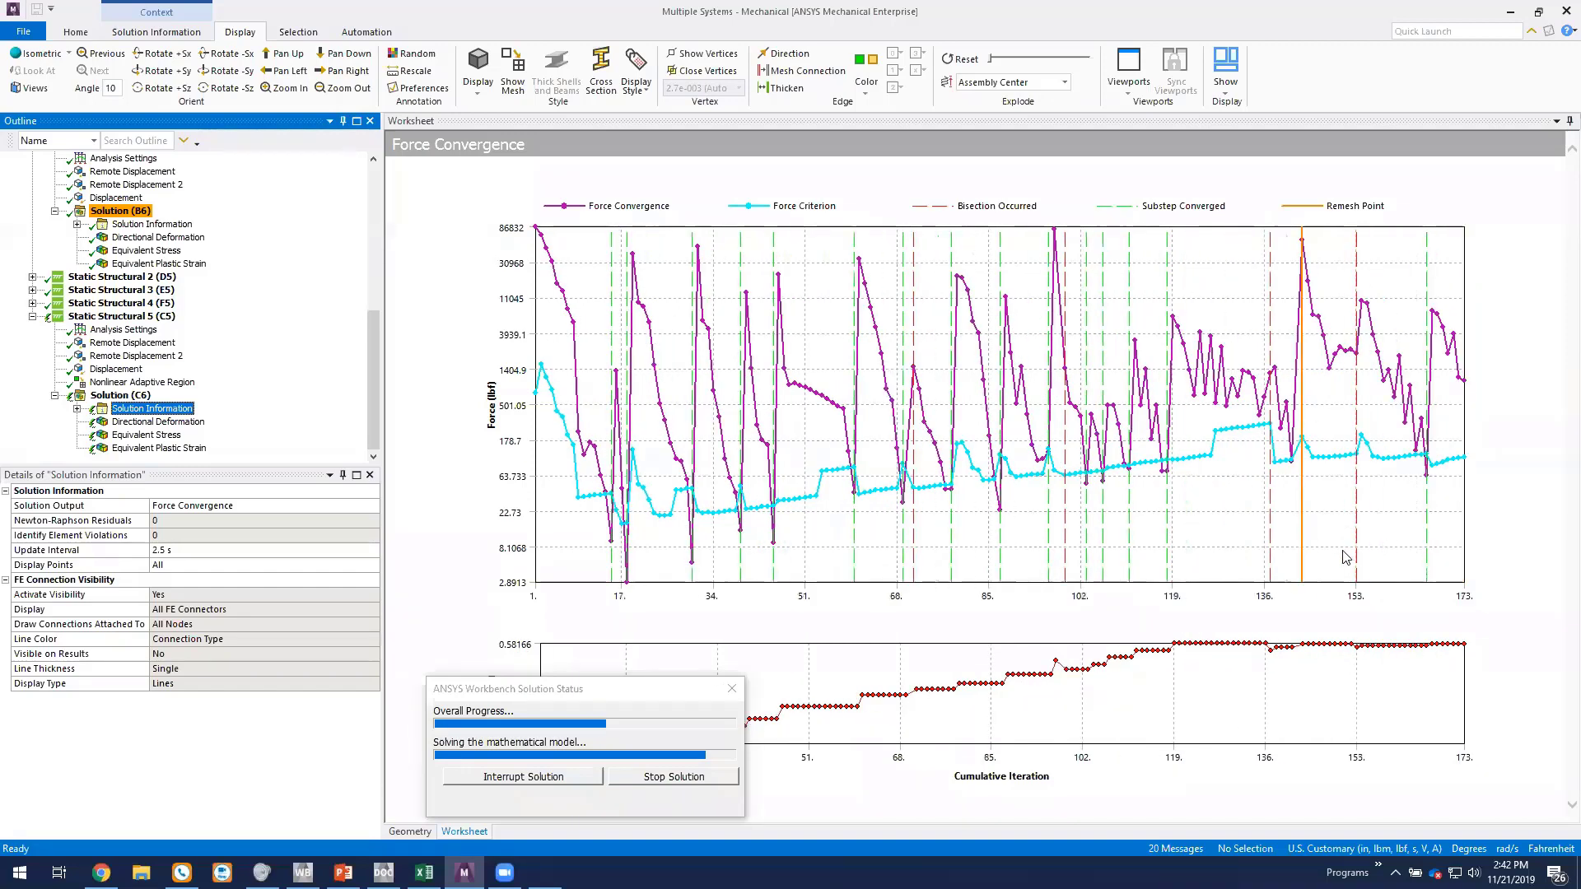
View the intermediate Total Deformation, then return to Force Convergence showing a remesh near iteration 255.
{"action": "left_click", "coordinate": [77, 409]}
{"action": "left_click", "coordinate": [181, 423]}
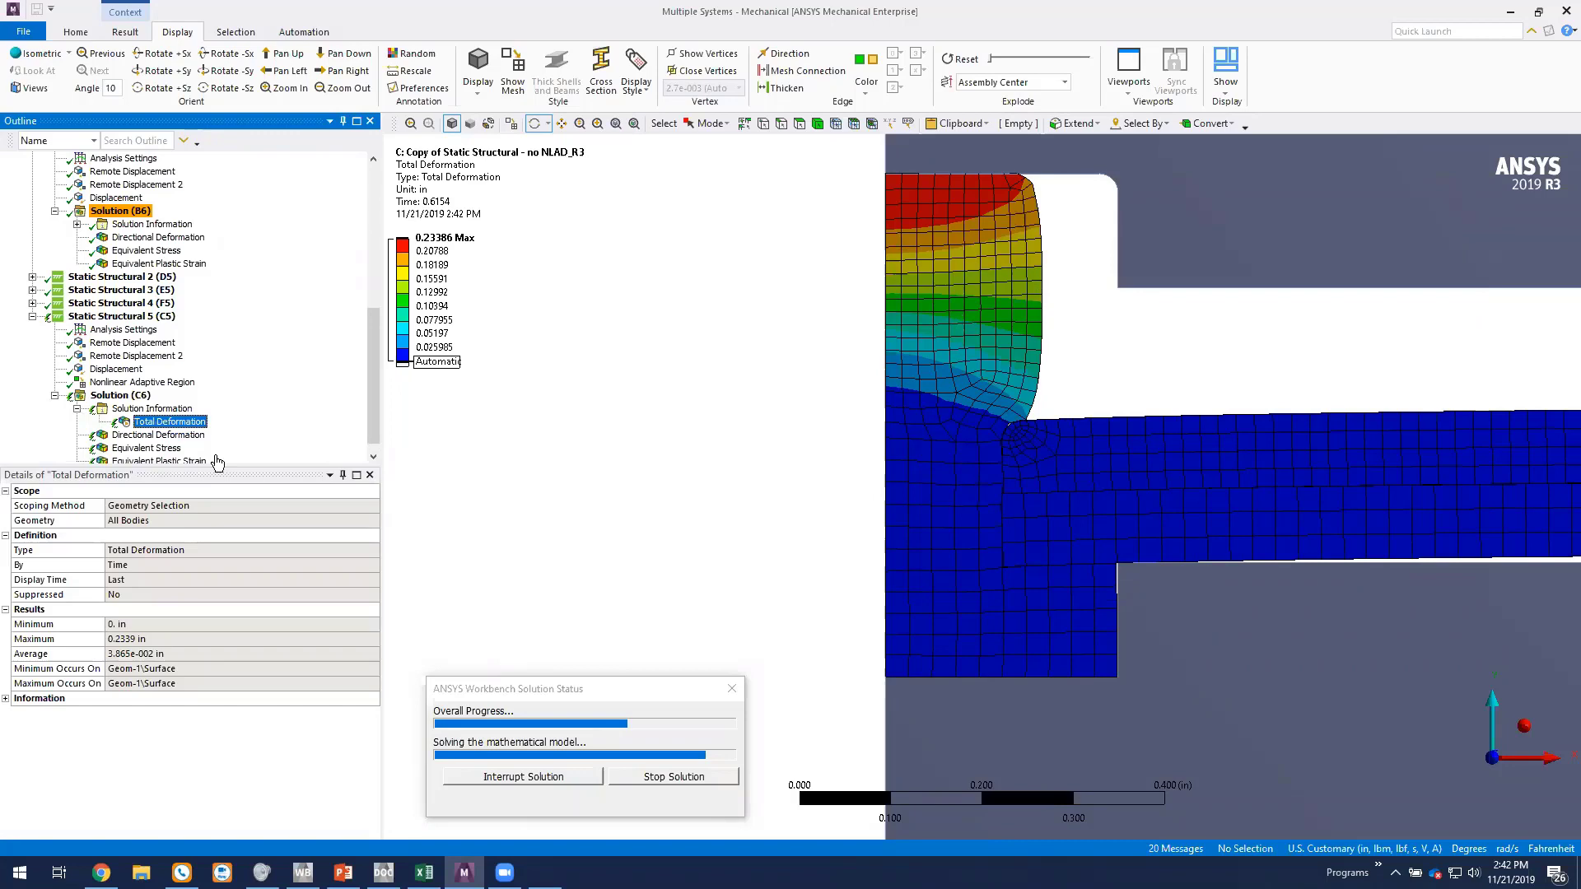
{"action": "left_click", "coordinate": [174, 409]}
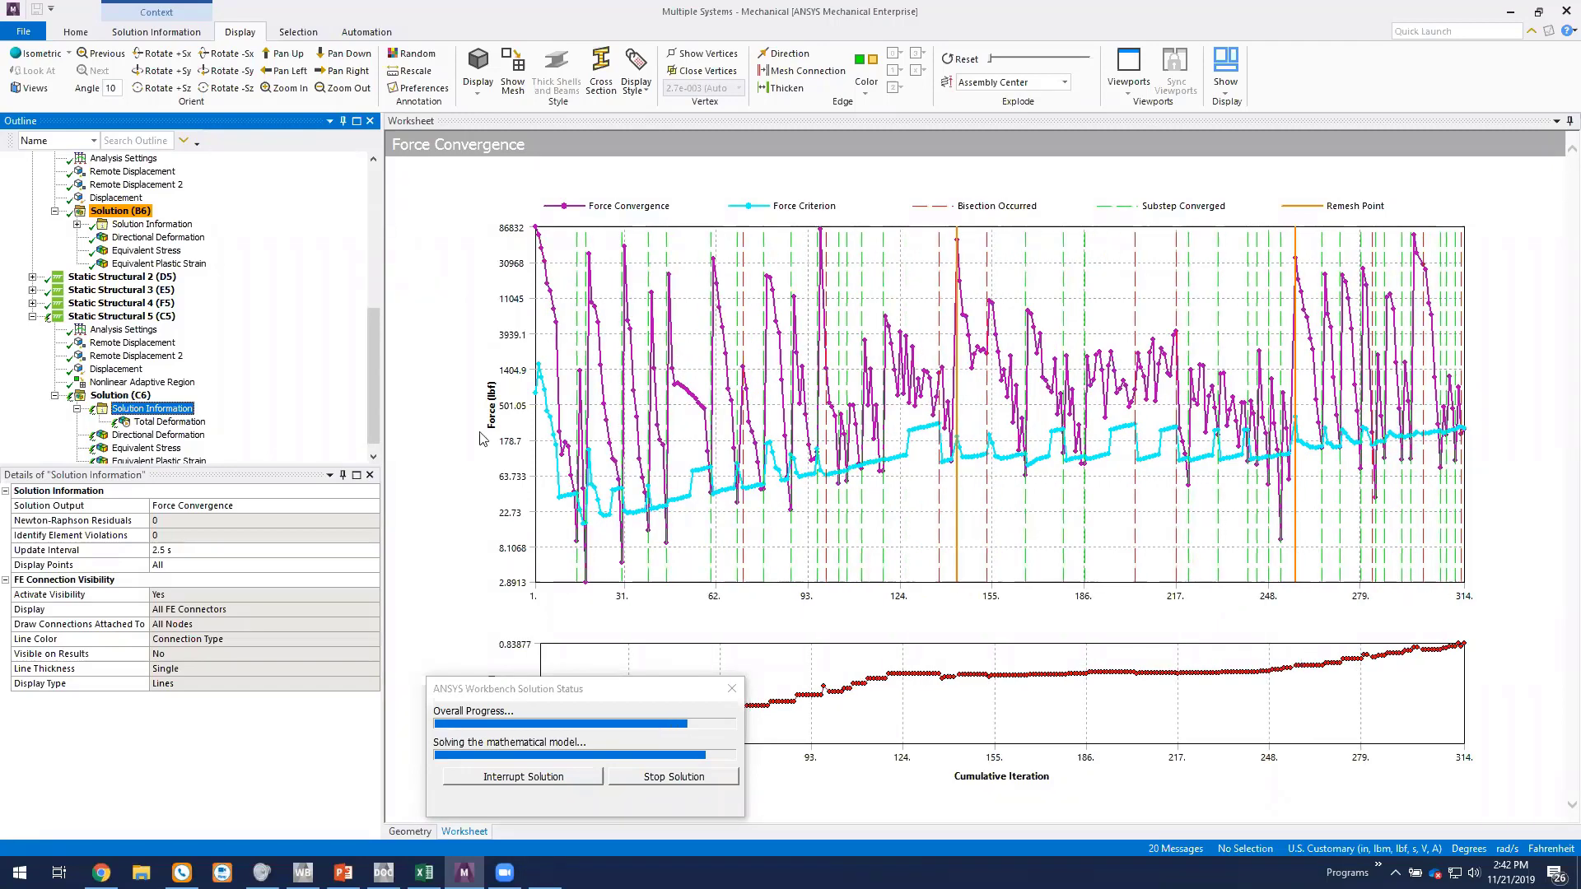
Check the Total Deformation result, then wait for the remeshed solve to finish.
{"action": "left_click", "coordinate": [168, 423]}
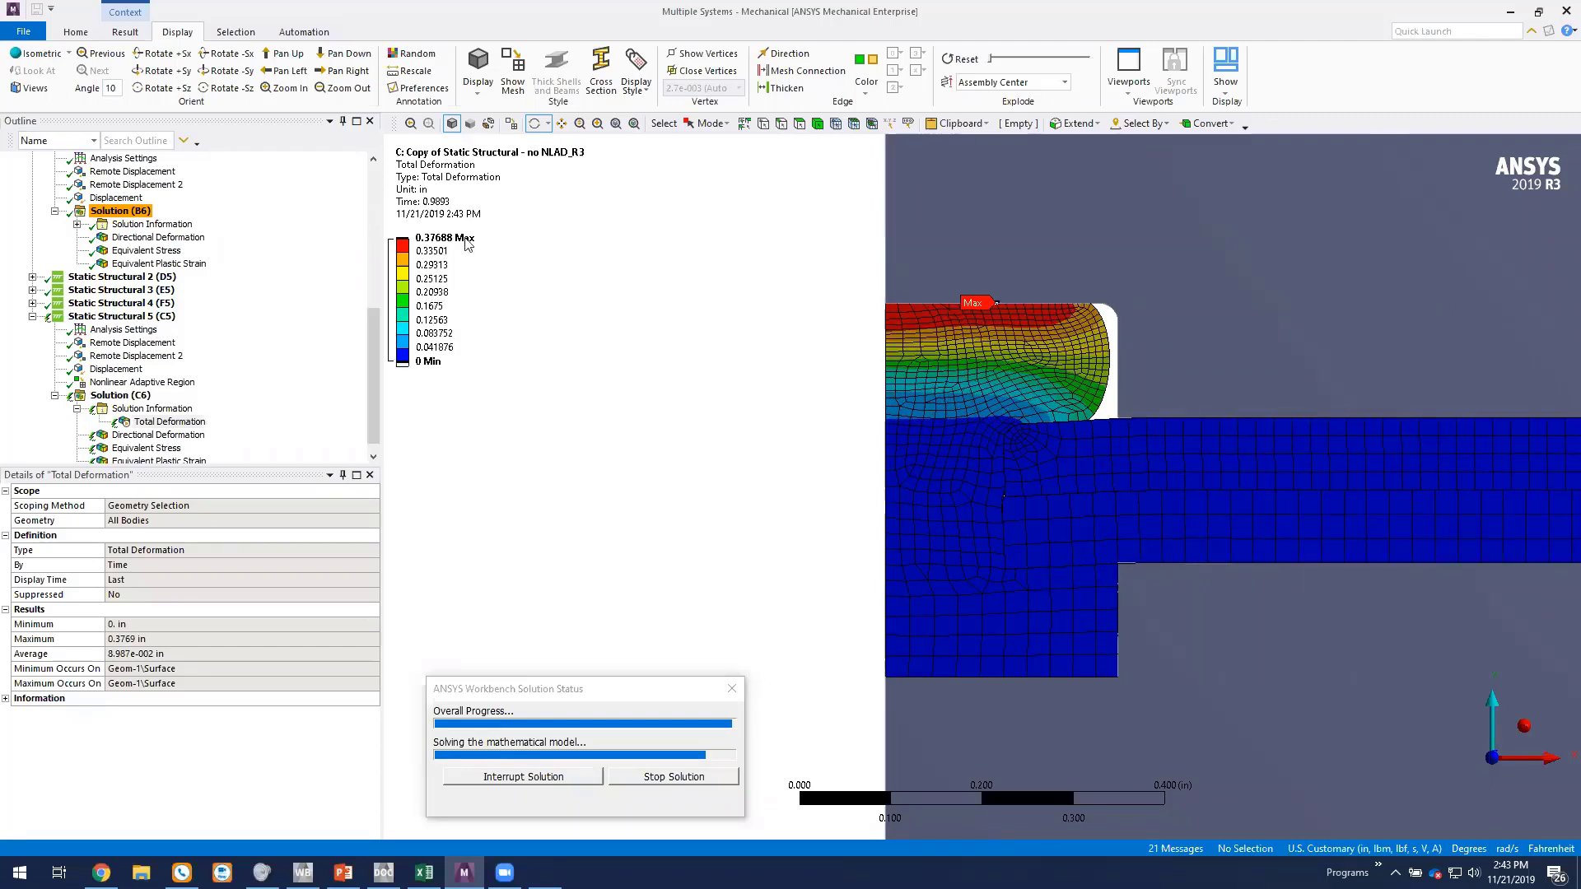
{"action": "mouse_move", "coordinate": [465, 238]}
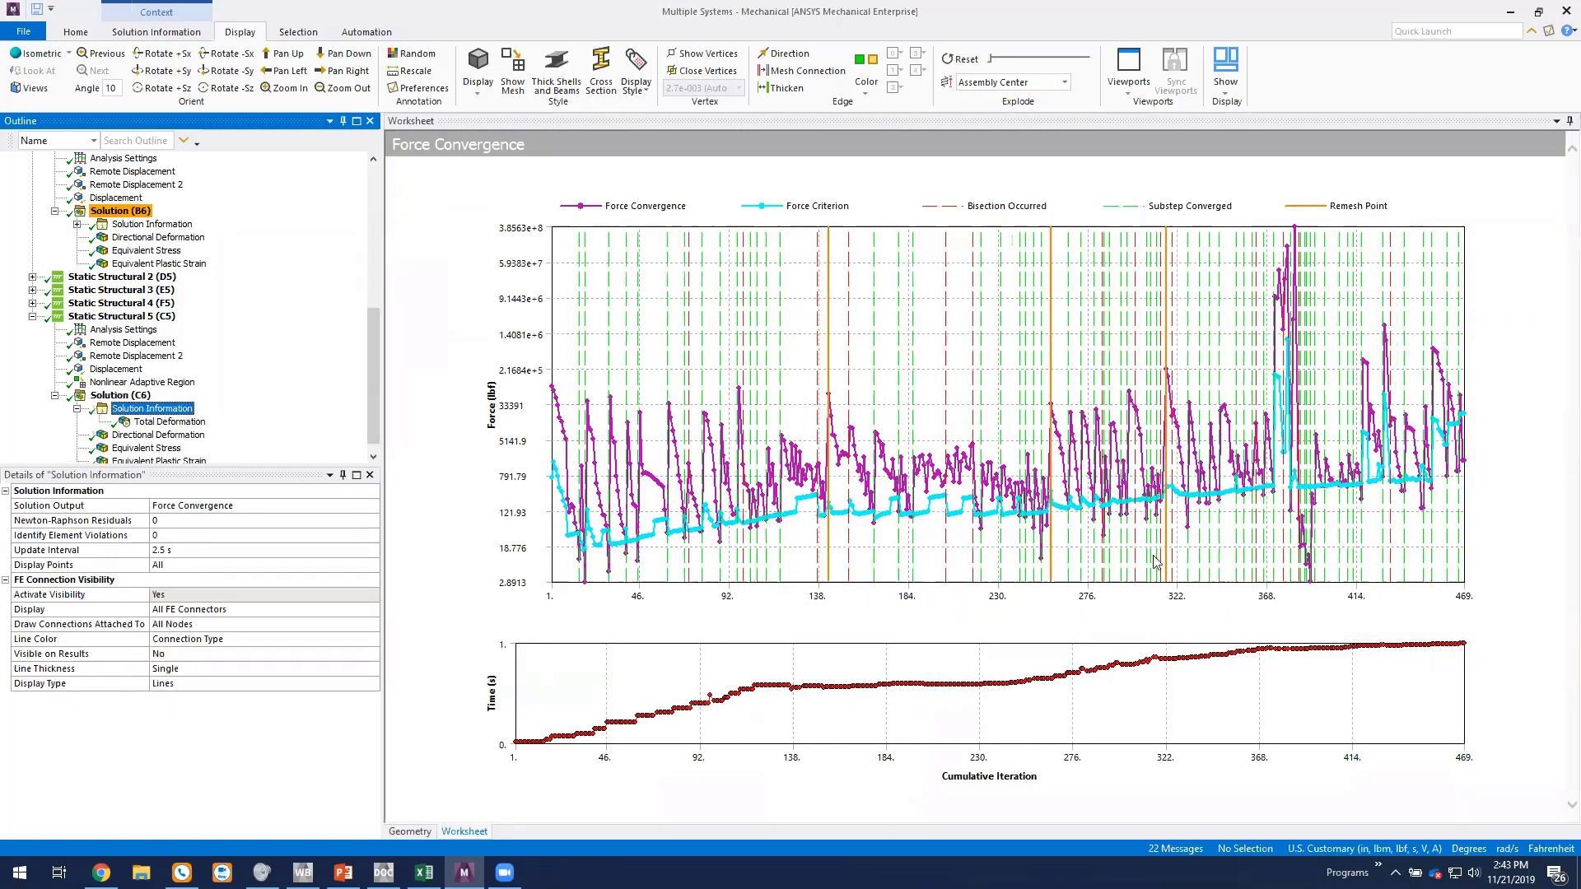
{"action": "scroll", "coordinate": [178, 458], "scroll_direction": "down", "scroll_amount": 1}
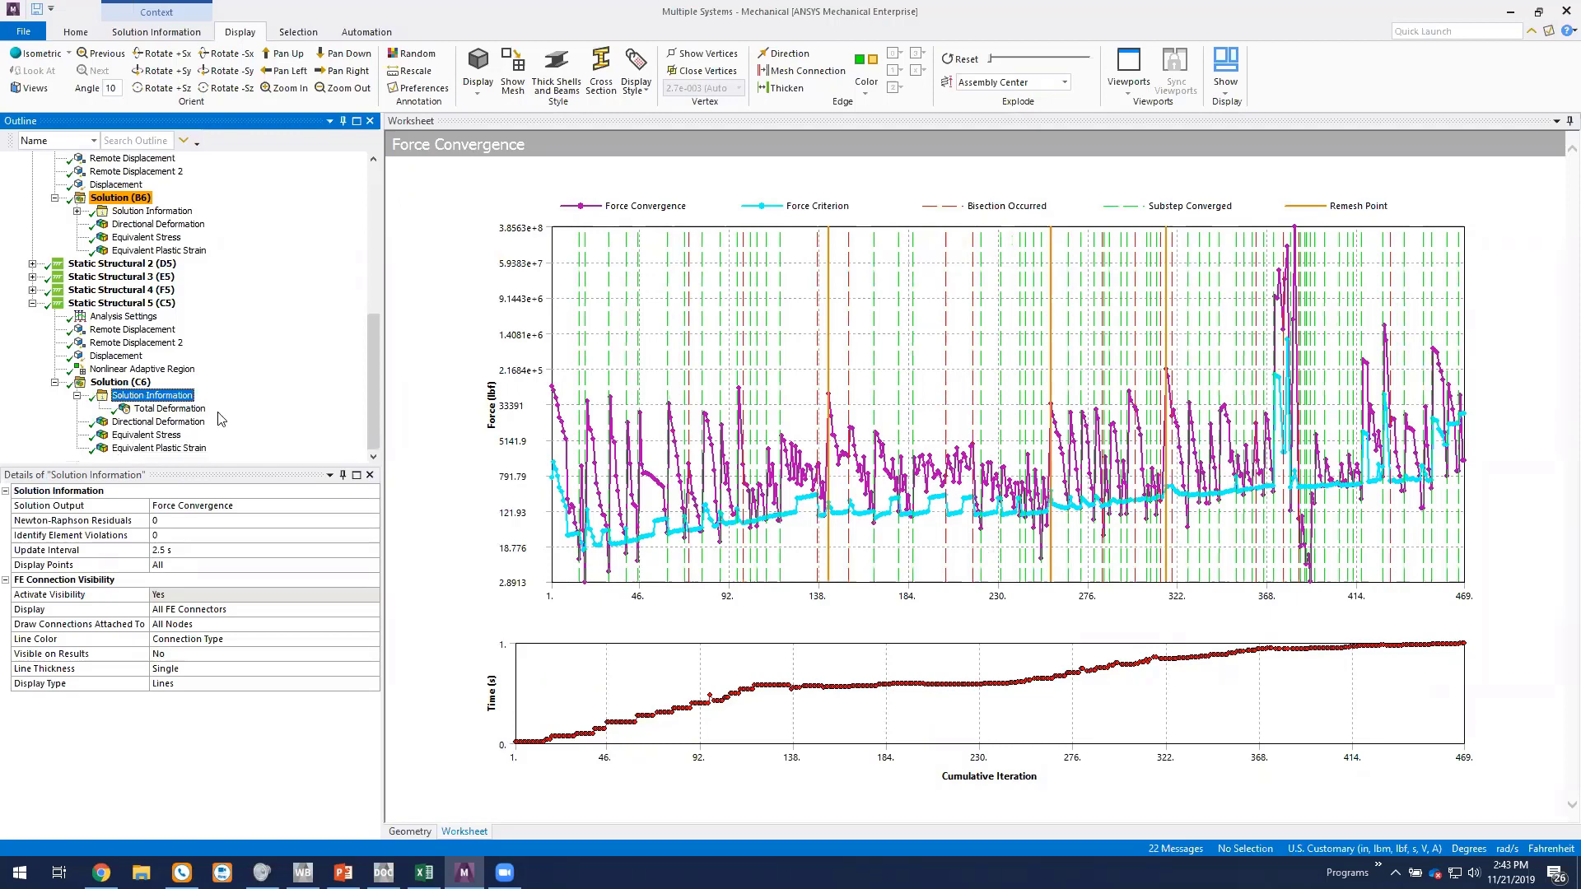
Display Equivalent Plastic Strain (0.022135 to 1.7013 in/in) and zoom onto the rivet head.
{"action": "left_click", "coordinate": [160, 448]}
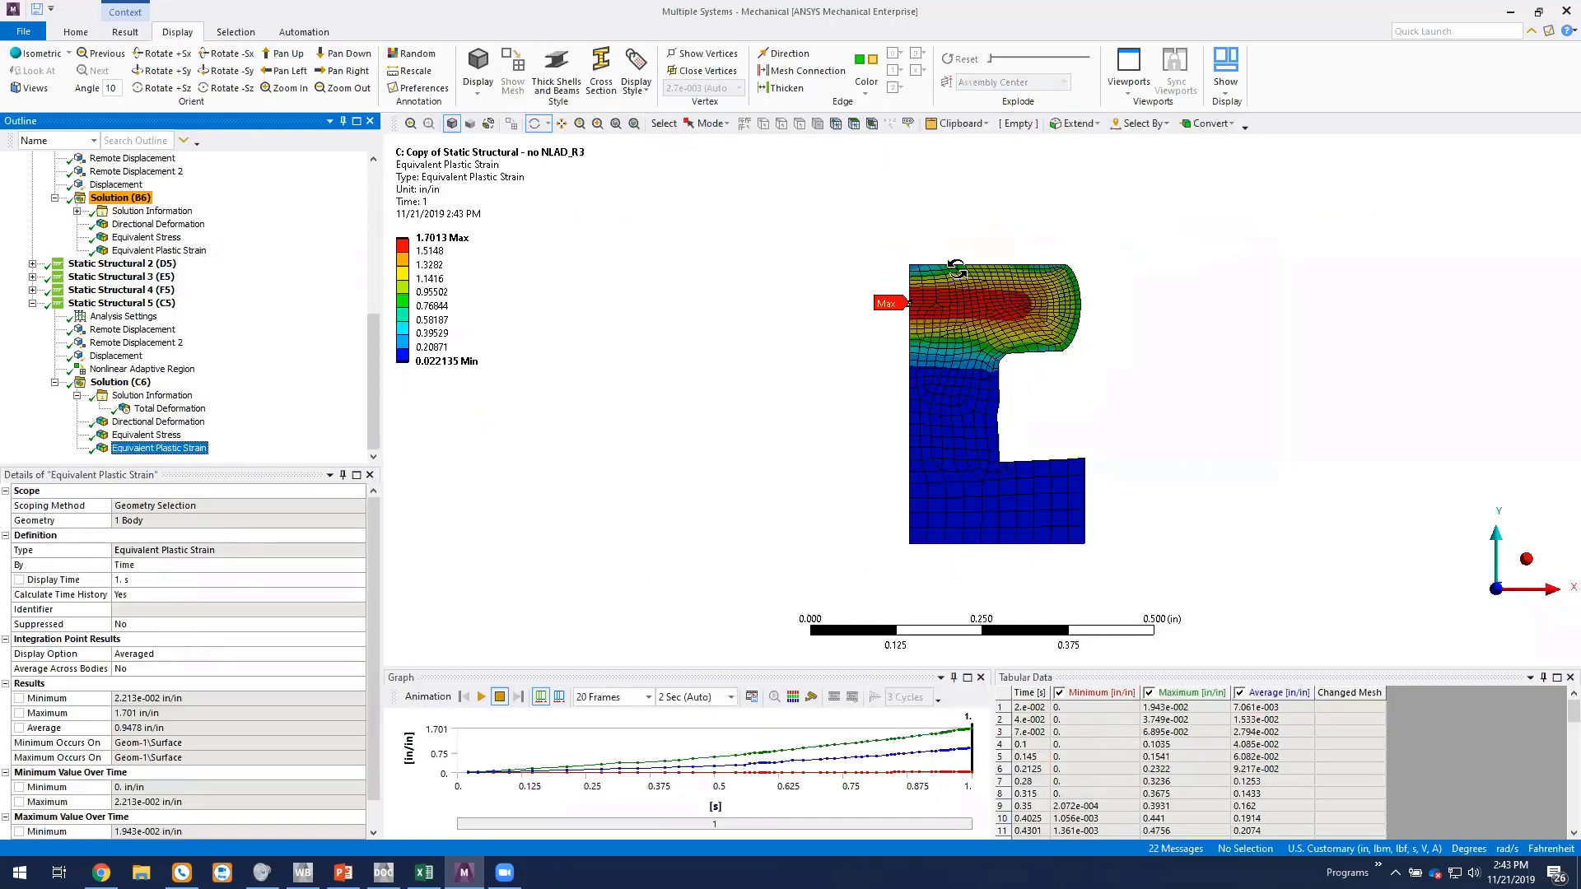
{"action": "left_click_drag", "start_coordinate": [869, 227], "coordinate": [1132, 585]}
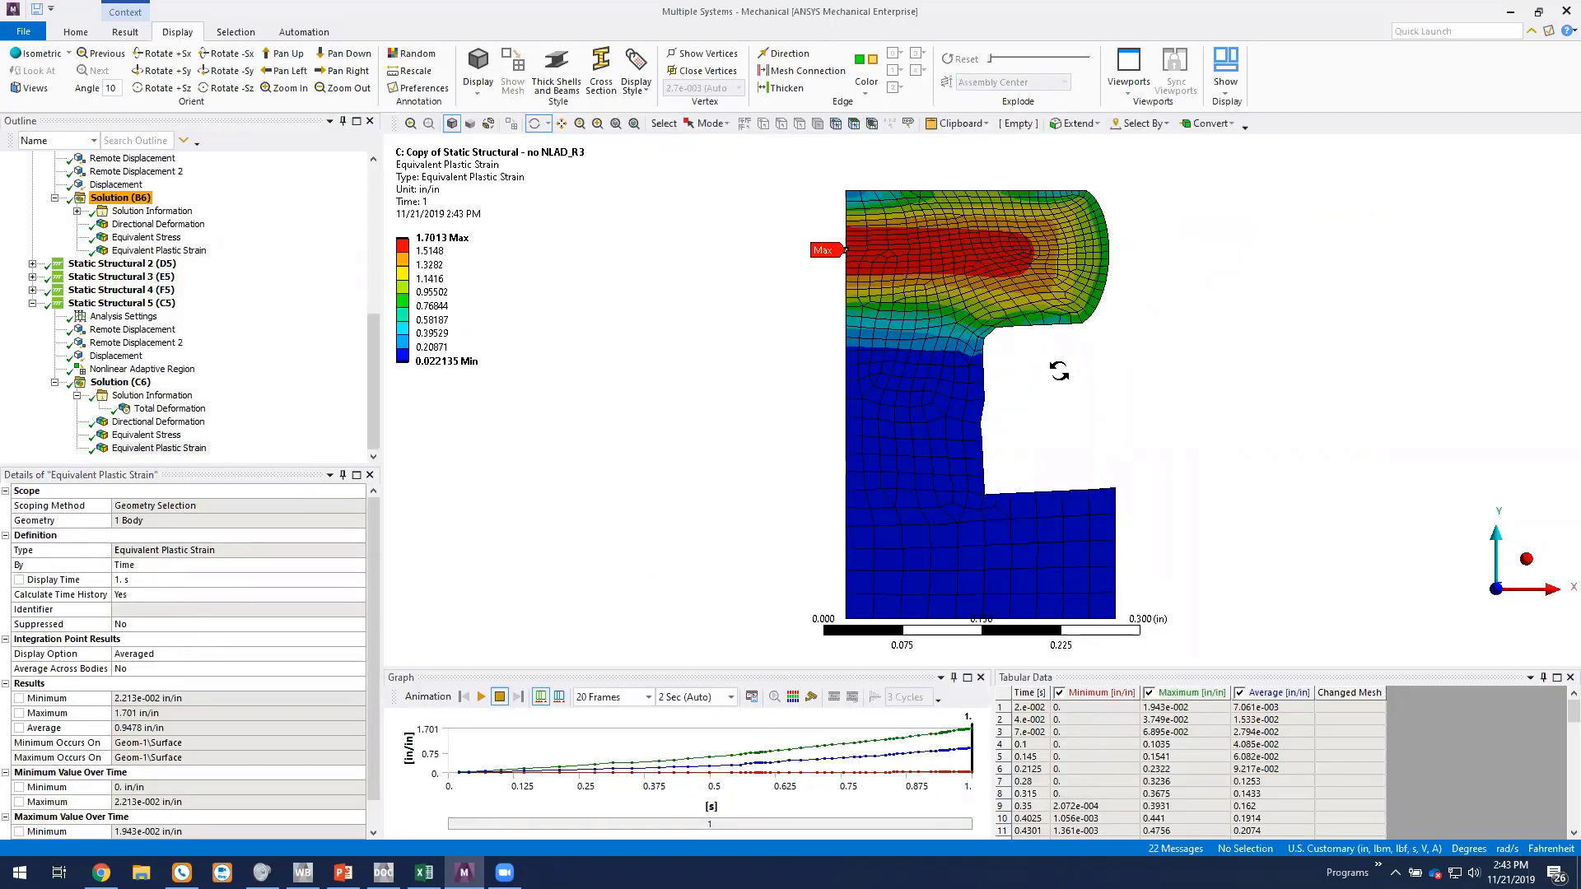